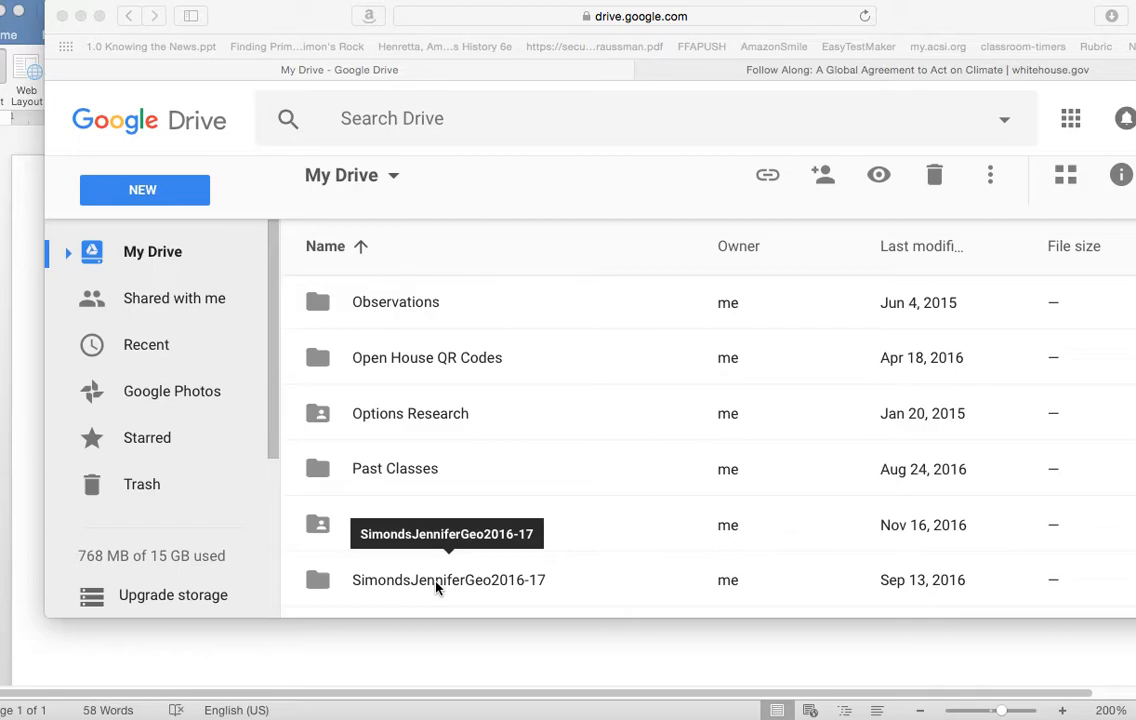
Step: Create a blank Google Docs document inside the Geo2016-17 class folder and bring the whole document window into view
{"action": "double_click", "coordinate": [437, 580]}
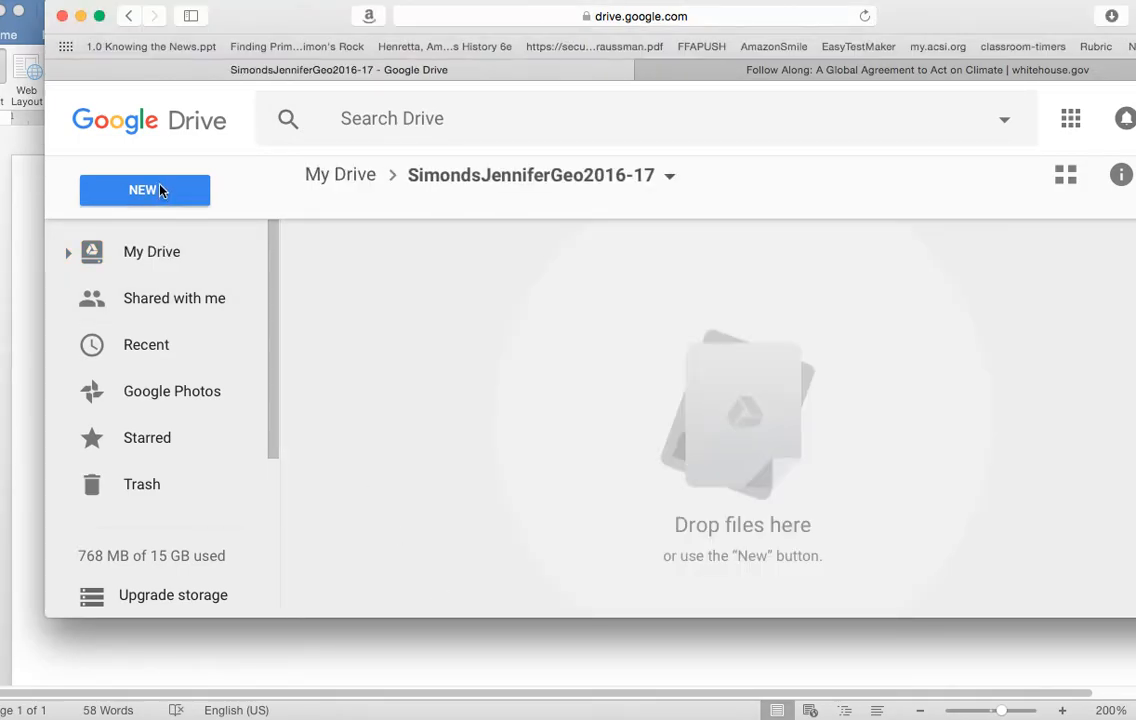
{"action": "left_click", "coordinate": [160, 193]}
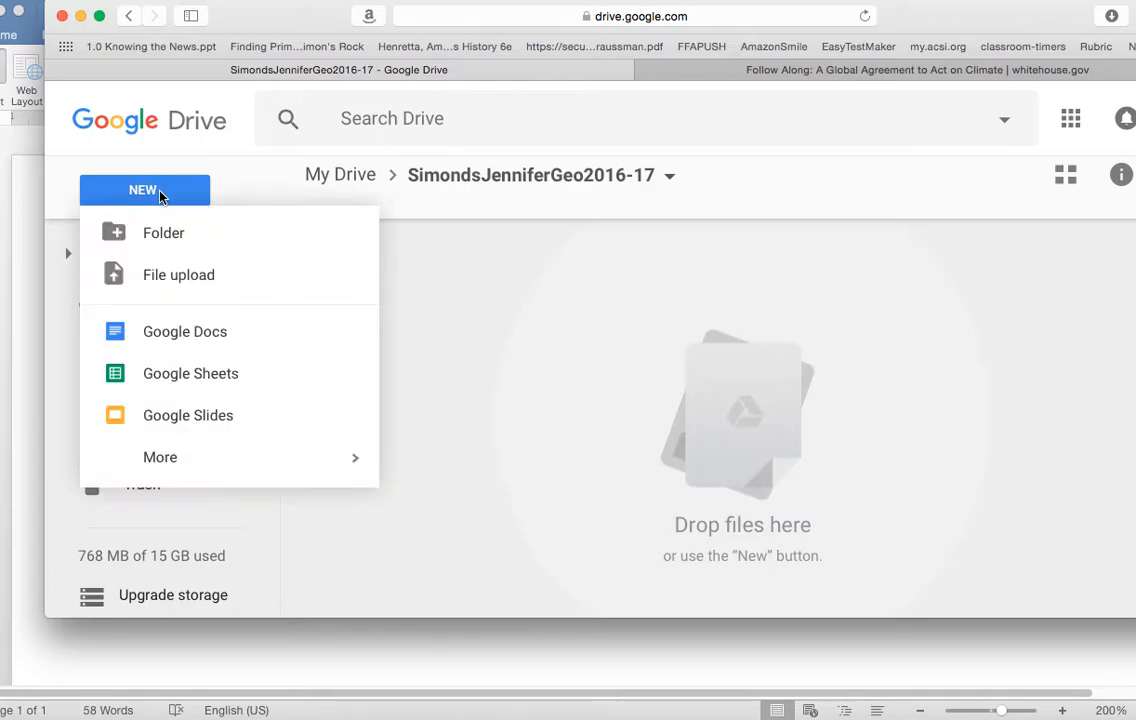
{"action": "left_click", "coordinate": [162, 343]}
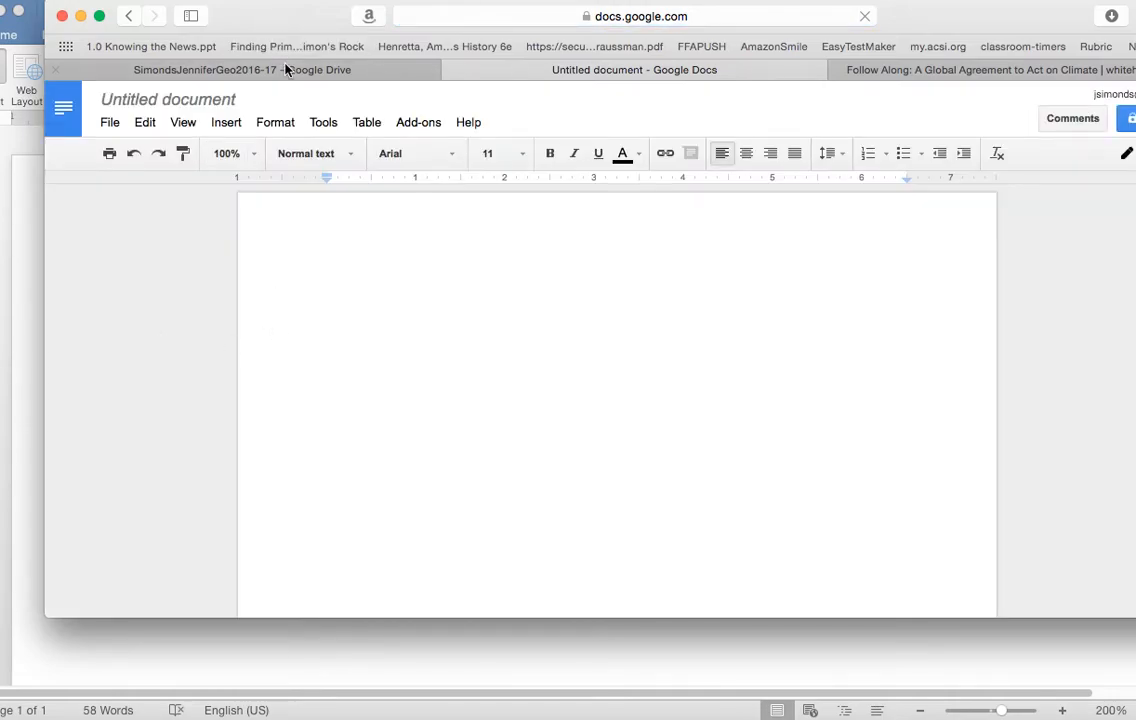
{"action": "left_click_drag", "start_coordinate": [279, 18], "coordinate": [228, 18]}
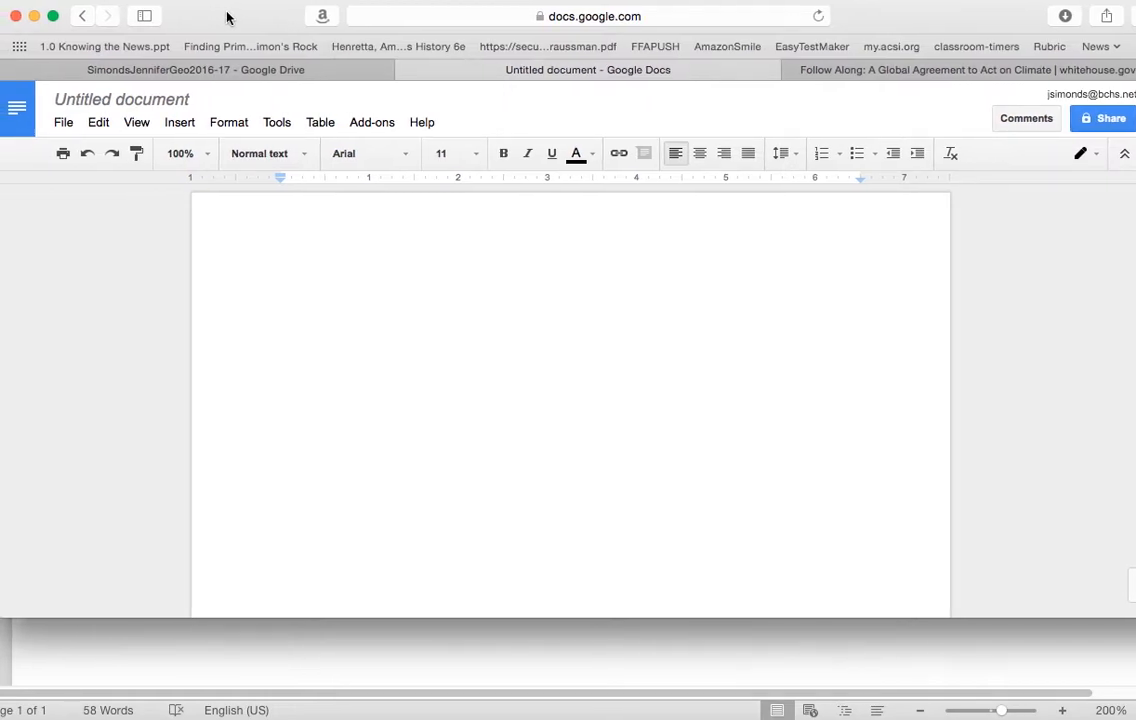
Step: Name the document "Works Cited - Lesser Religions"
{"action": "left_click", "coordinate": [119, 98]}
{"action": "type", "text": "Works Cited - Lesser Relgions"}
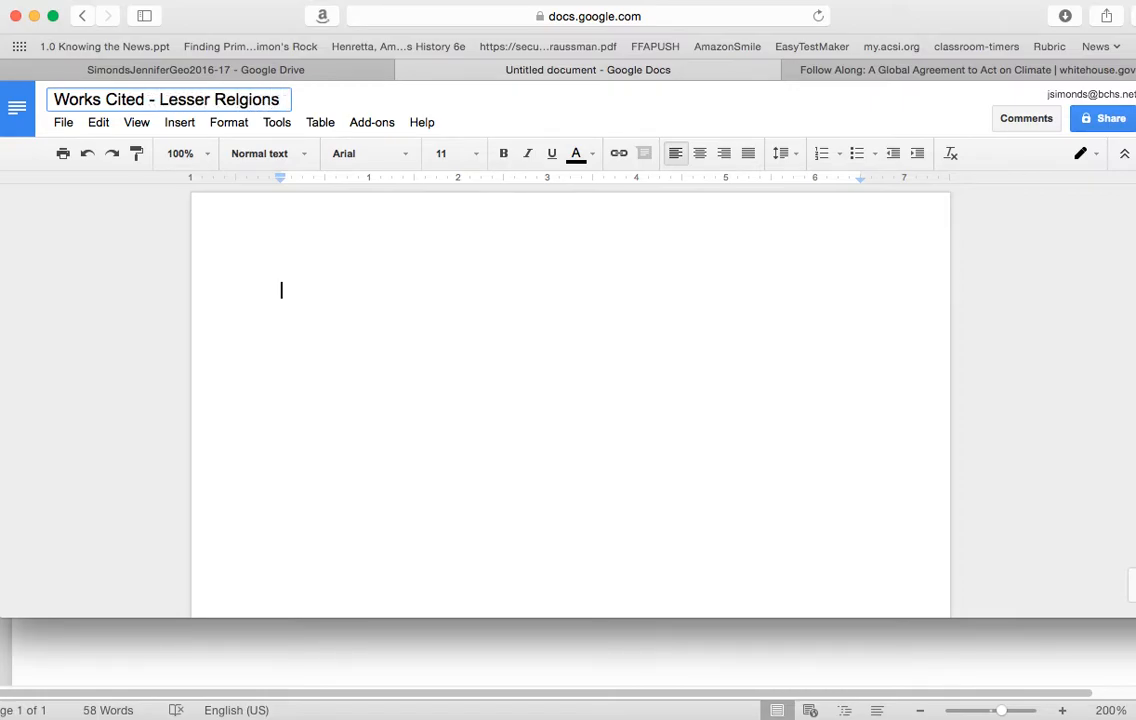
{"action": "key", "text": "BackSpace"}
{"action": "key", "text": "BackSpace"}
{"action": "key", "text": "BackSpace"}
{"action": "key", "text": "BackSpace"}
{"action": "key", "text": "BackSpace"}
{"action": "key", "text": "BackSpace"}
{"action": "type", "text": "ligions"}
{"action": "left_click", "coordinate": [305, 294]}
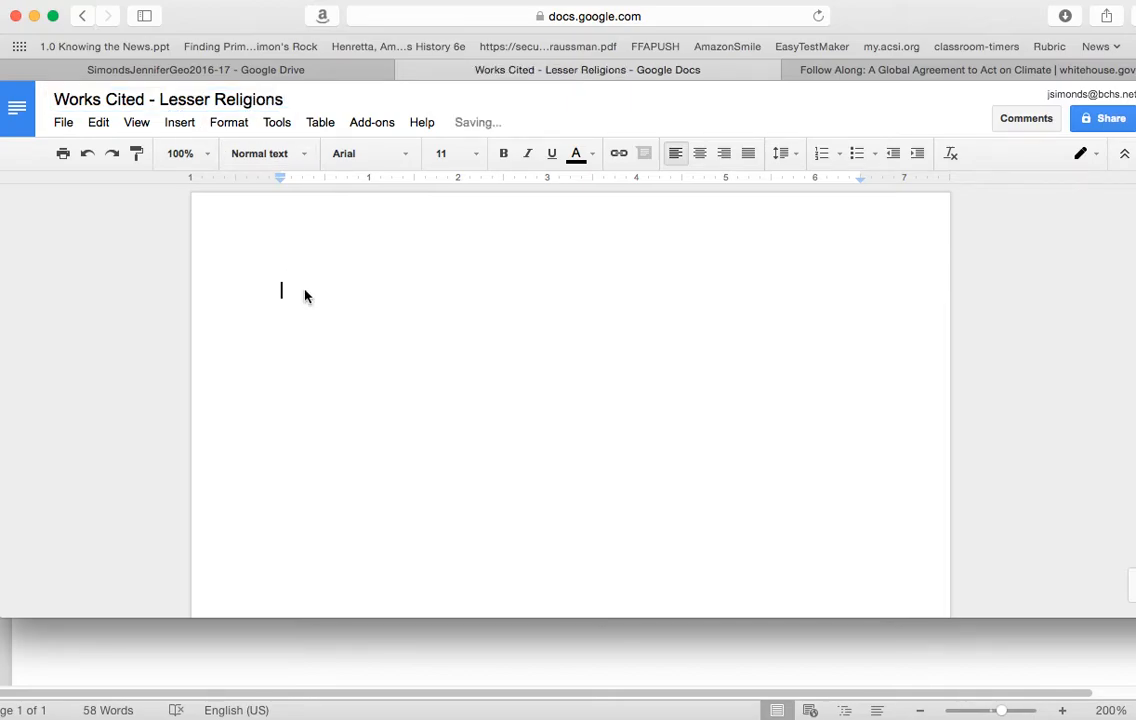
Step: Open the page header, right-align it, and set its font to Times New Roman, size 12
{"action": "left_click", "coordinate": [320, 223]}
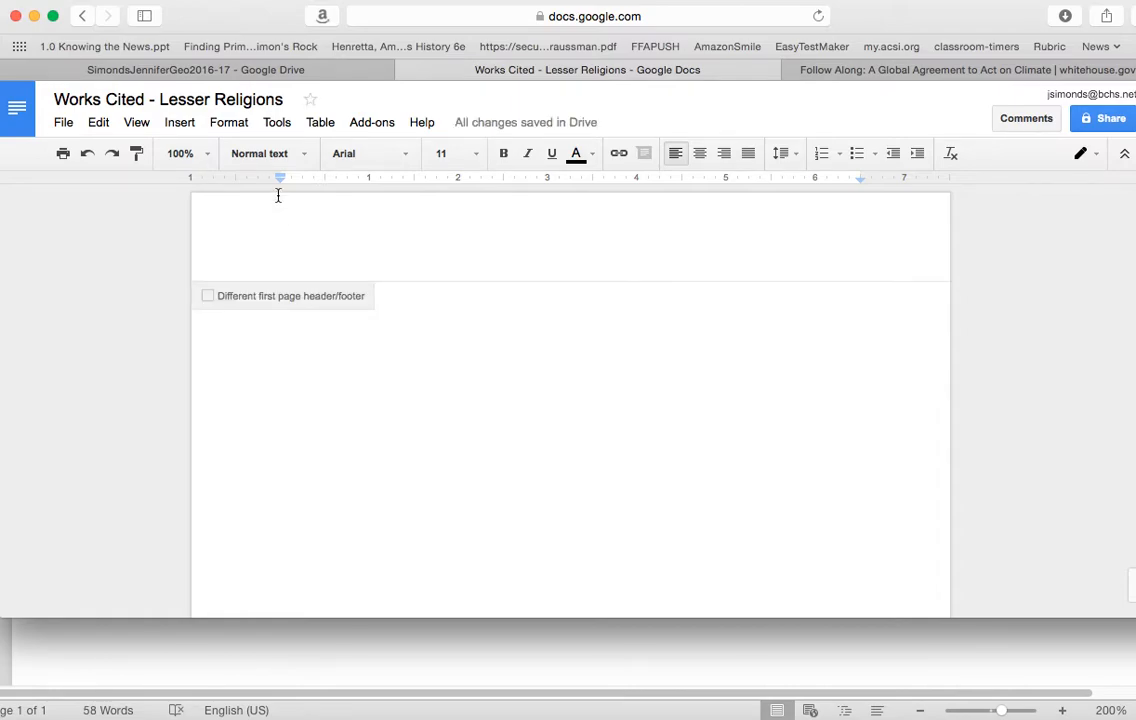
{"action": "left_click", "coordinate": [726, 155]}
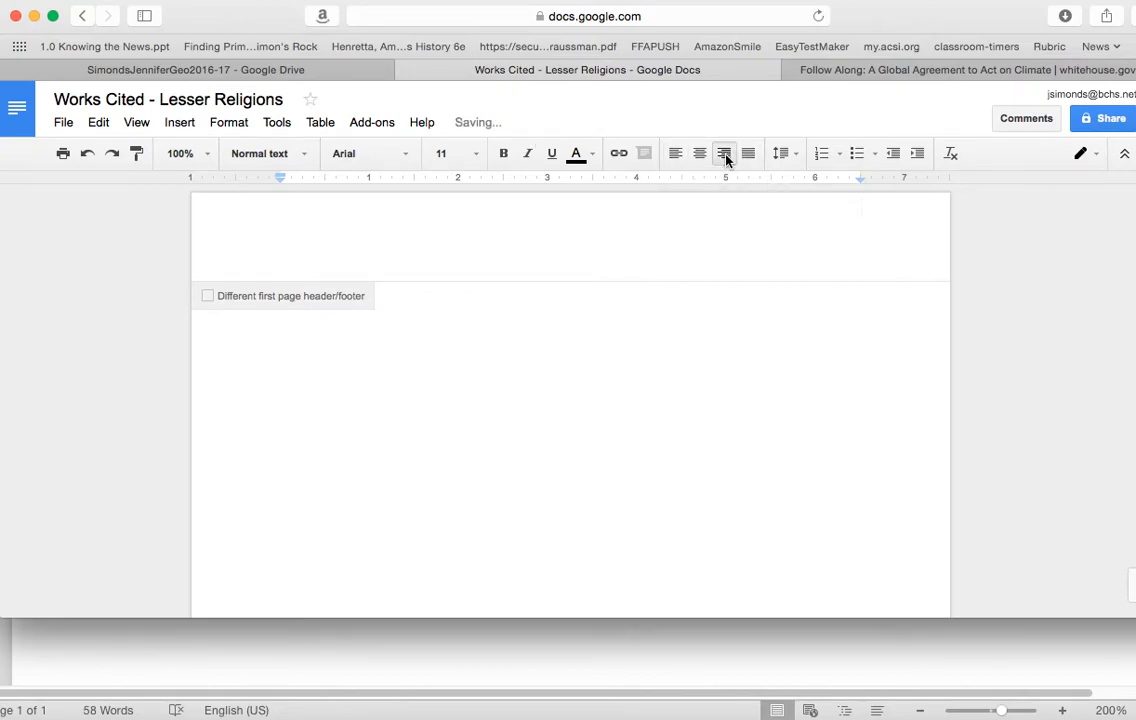
{"action": "left_click", "coordinate": [241, 126]}
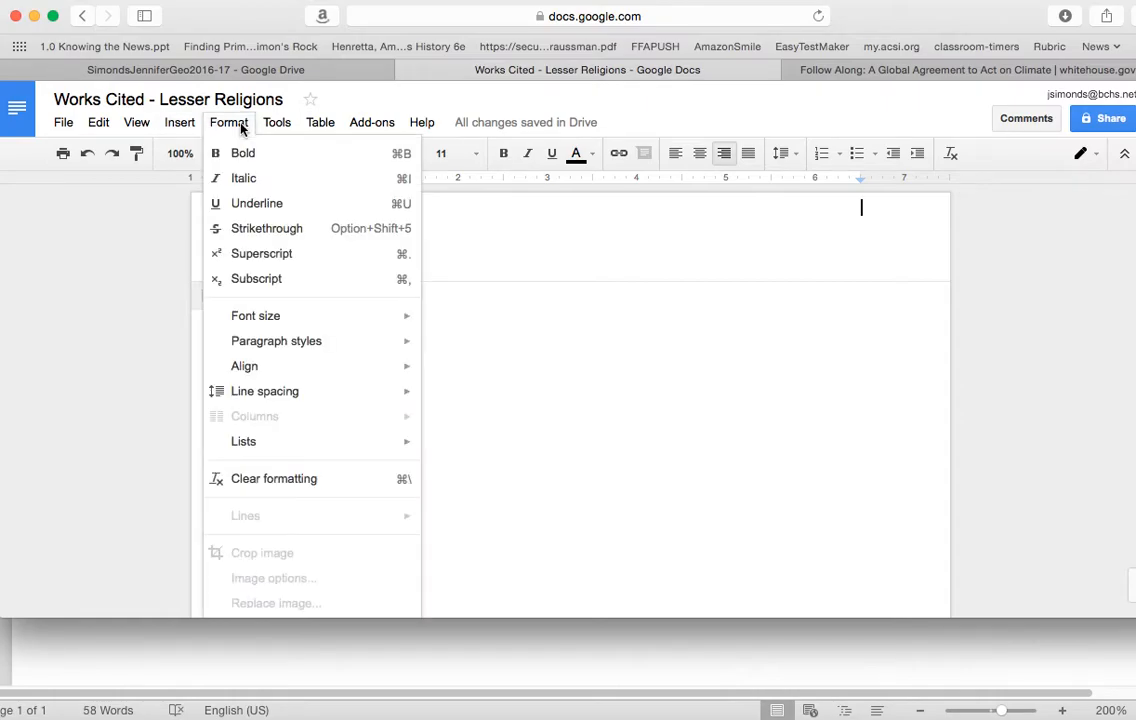
{"action": "left_click", "coordinate": [145, 240]}
{"action": "left_click", "coordinate": [360, 155]}
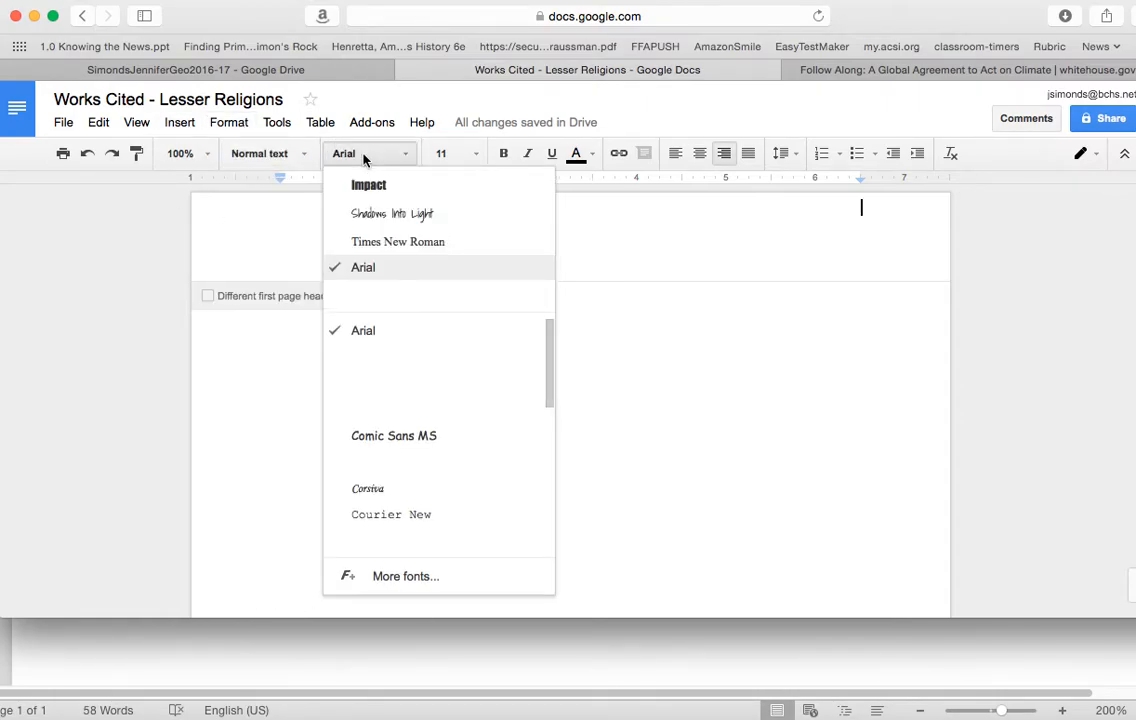
{"action": "left_click", "coordinate": [378, 243]}
{"action": "left_click", "coordinate": [456, 152]}
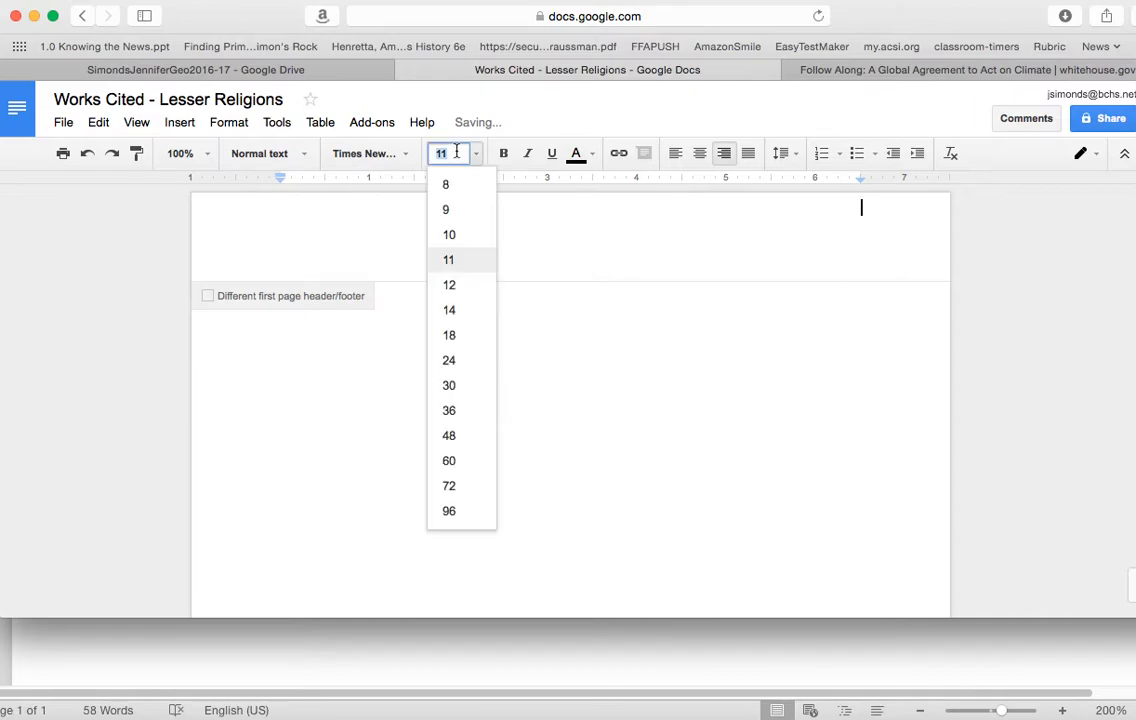
{"action": "left_click", "coordinate": [450, 285]}
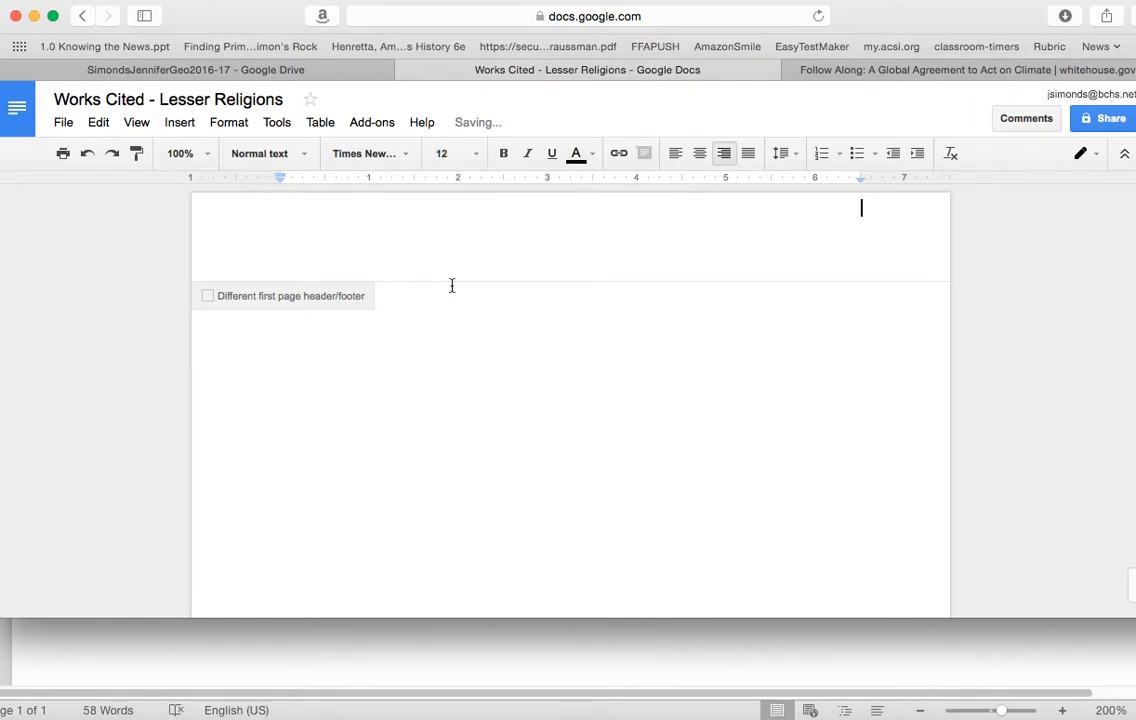
Step: Enter the student's last name followed by "P2" in the header and return to the document body
{"action": "type", "text": "Simonds P2"}
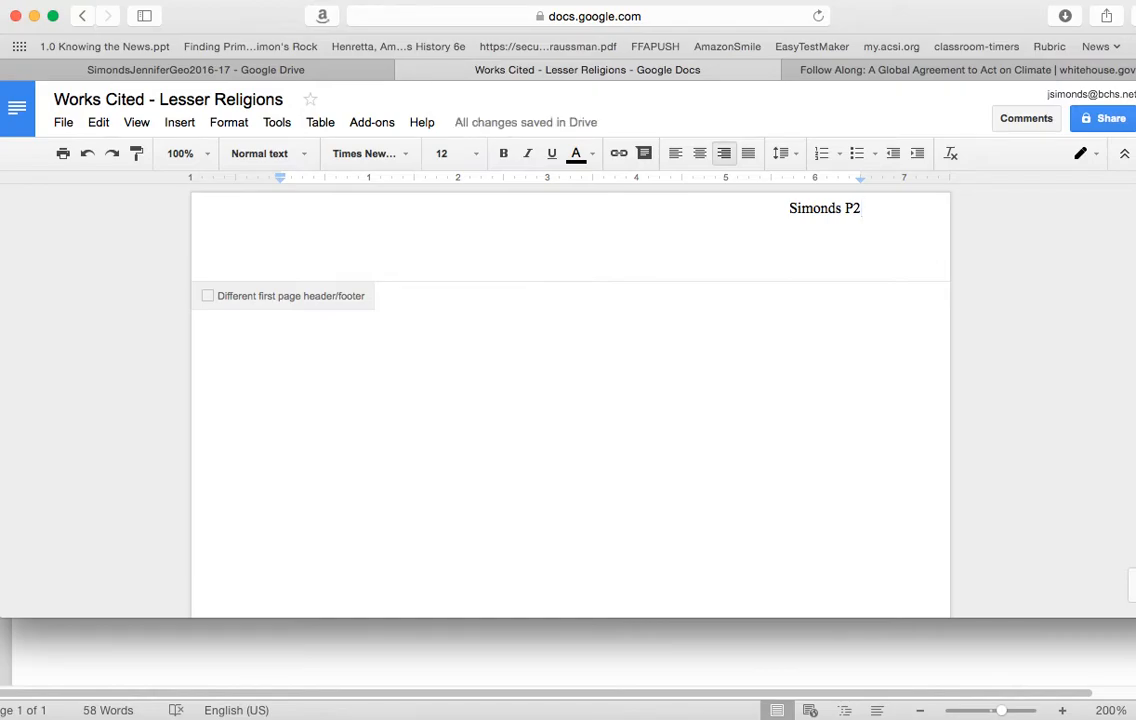
{"action": "left_click", "coordinate": [185, 125]}
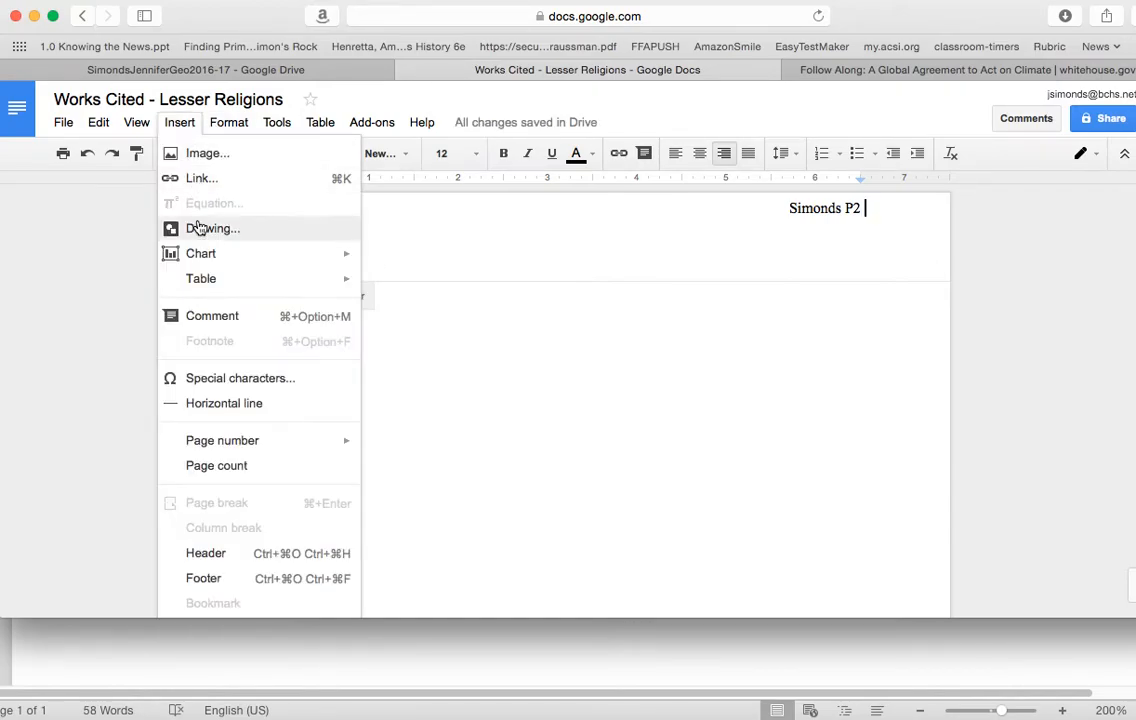
{"action": "mouse_move", "coordinate": [206, 452]}
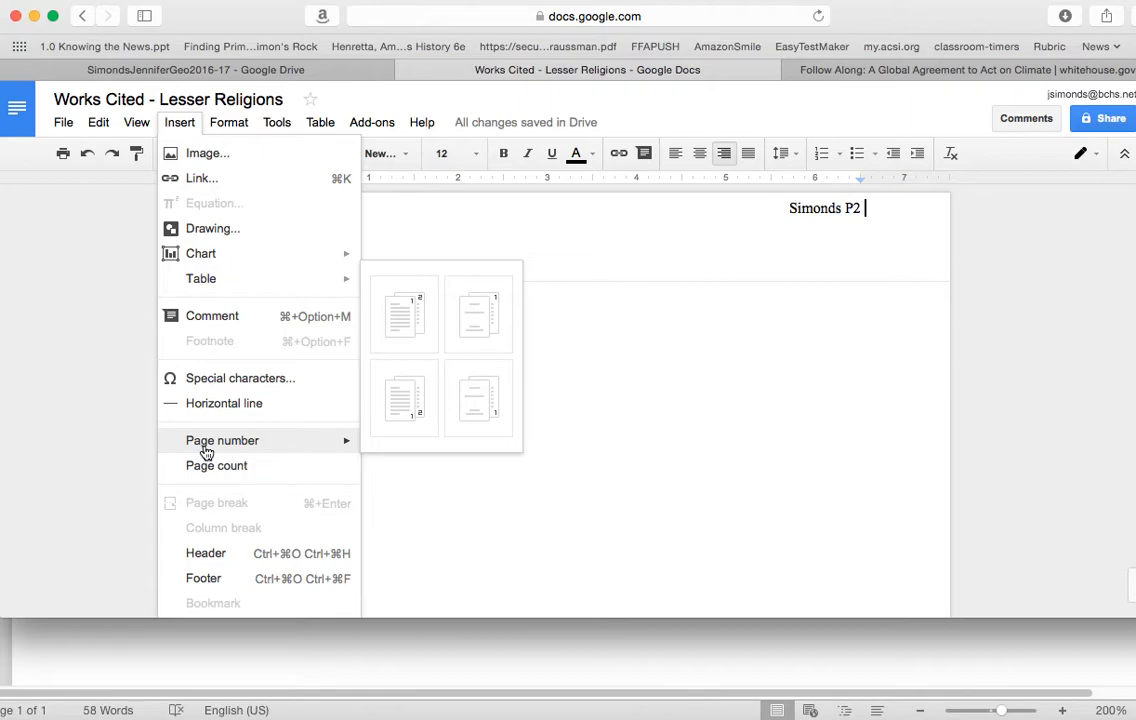
{"action": "left_click", "coordinate": [434, 520]}
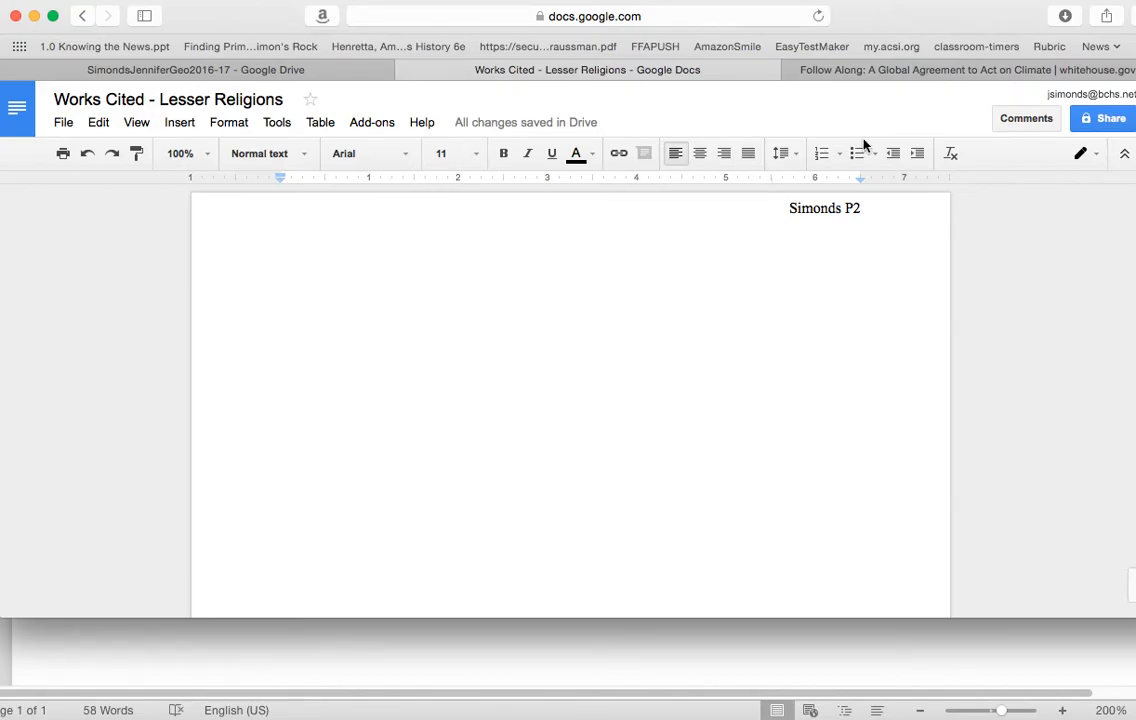
Step: Set the document body to double spacing in Times New Roman, size 12
{"action": "left_click", "coordinate": [797, 155]}
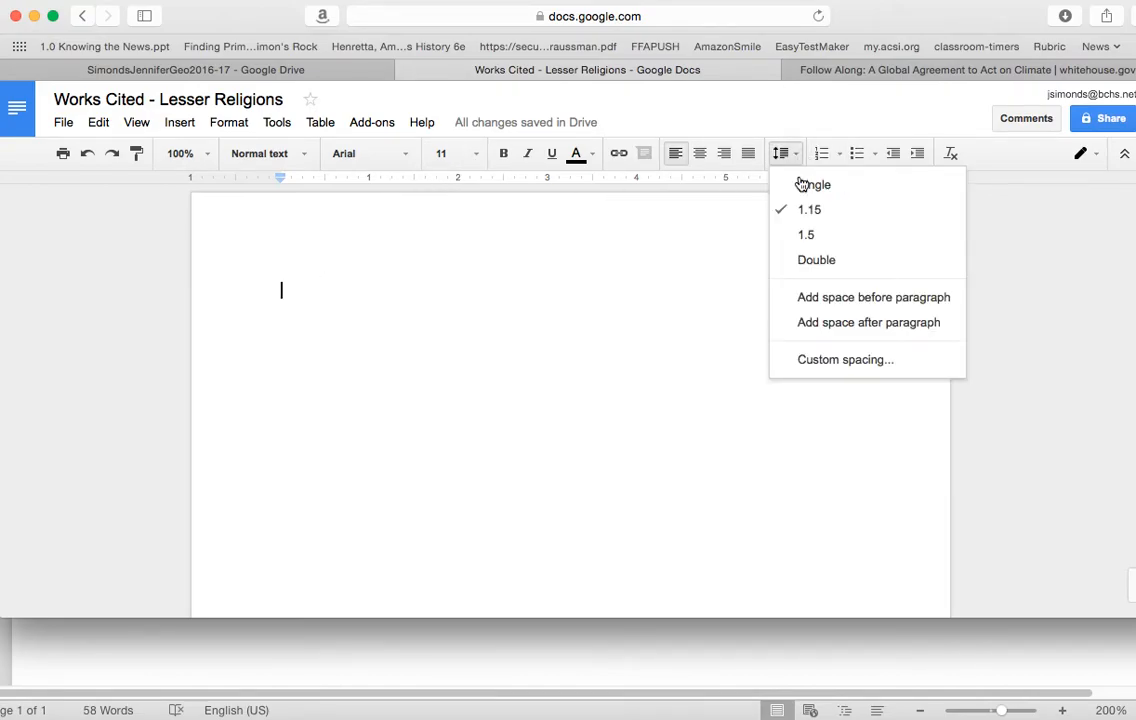
{"action": "left_click", "coordinate": [806, 262]}
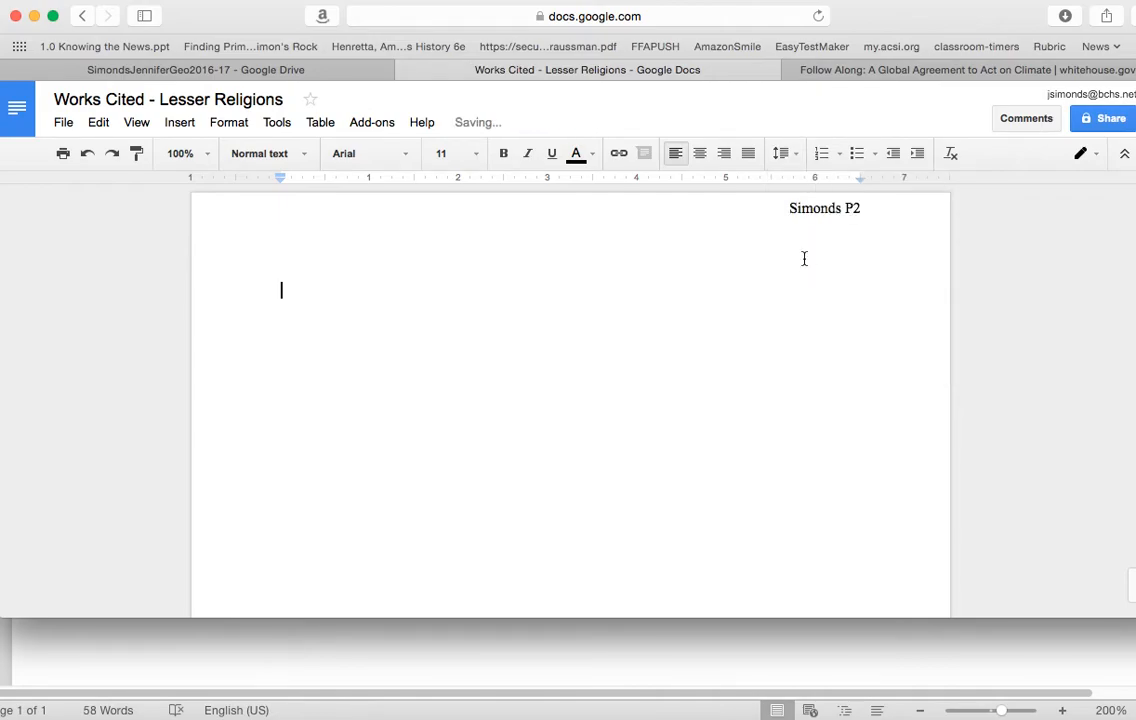
{"action": "left_click", "coordinate": [407, 155]}
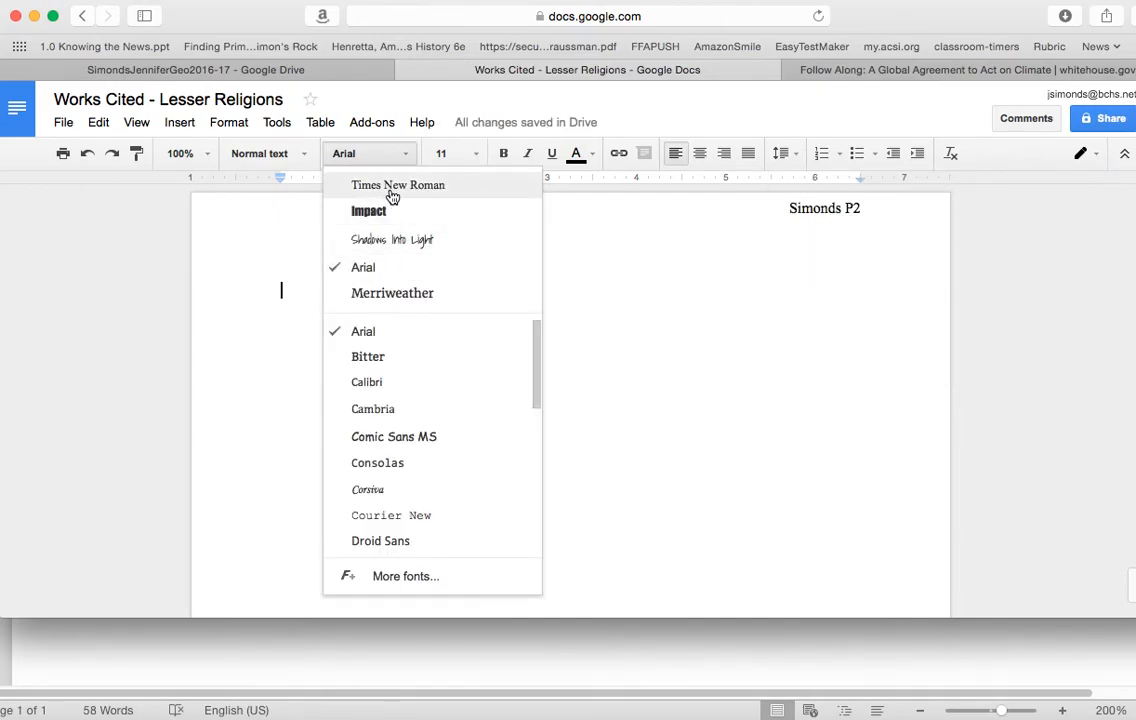
{"action": "left_click", "coordinate": [388, 186]}
{"action": "left_click", "coordinate": [475, 155]}
{"action": "left_click", "coordinate": [469, 293]}
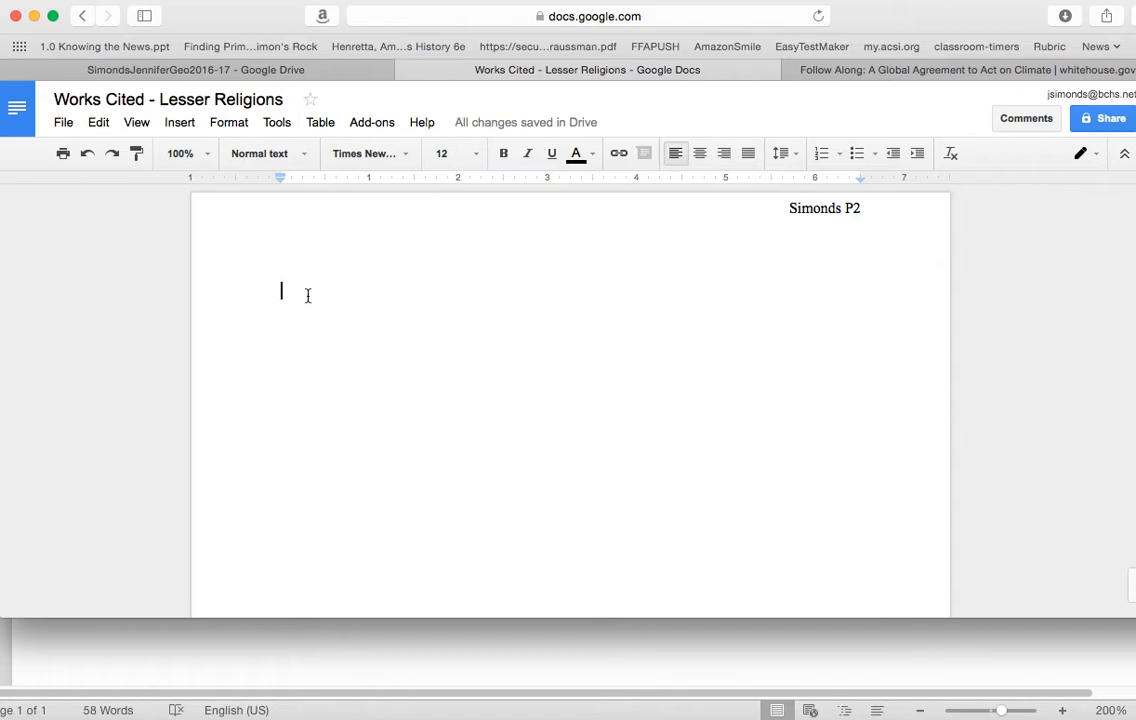
Step: Add the centered title "Works Cited" to the body and left-align the line below it
{"action": "double_click", "coordinate": [344, 218]}
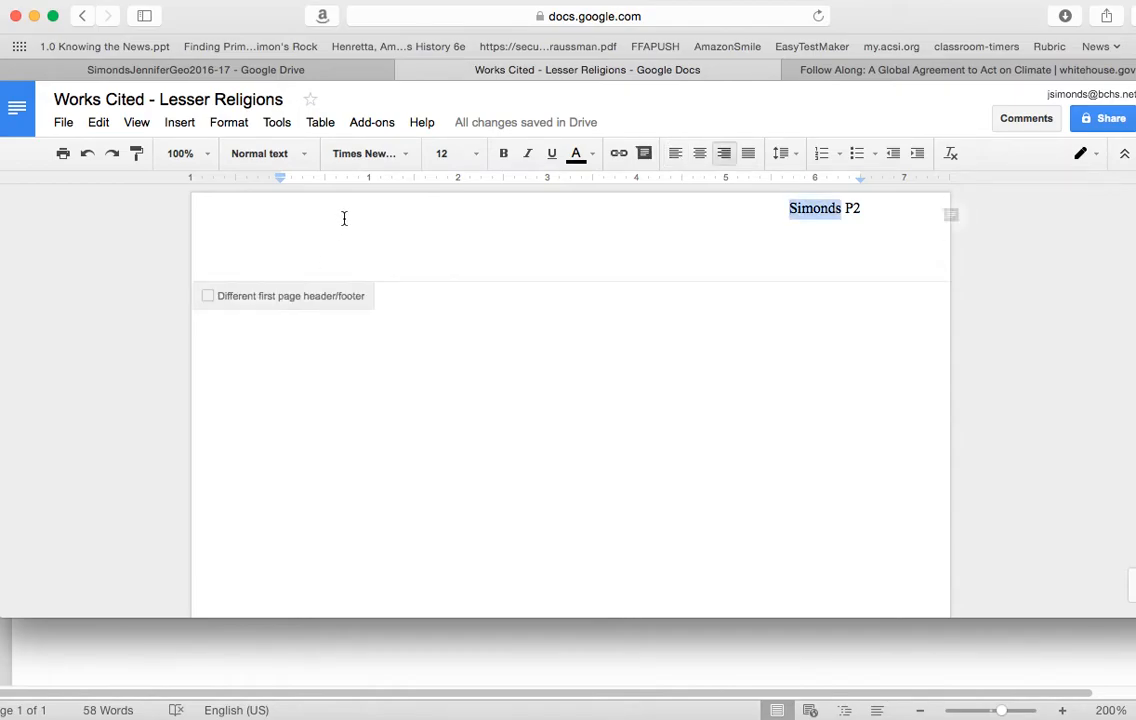
{"action": "left_click", "coordinate": [415, 306]}
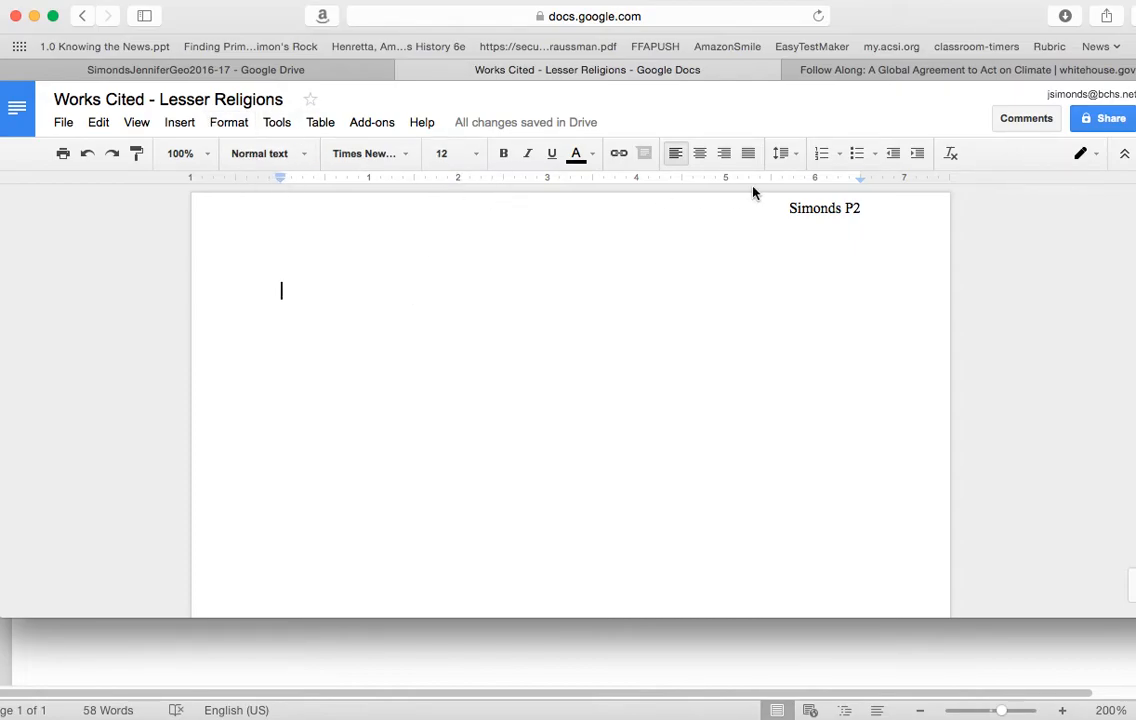
{"action": "left_click", "coordinate": [700, 153]}
{"action": "type", "text": "Works Cited"}
{"action": "key", "text": "Return"}
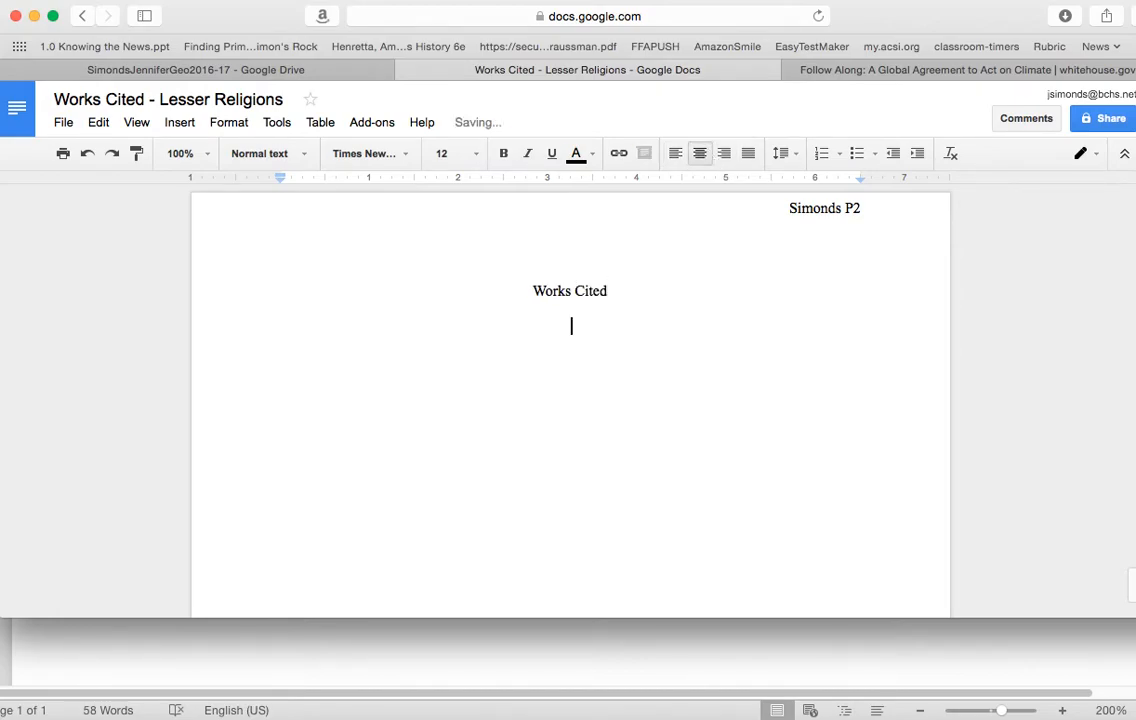
{"action": "left_click", "coordinate": [673, 153]}
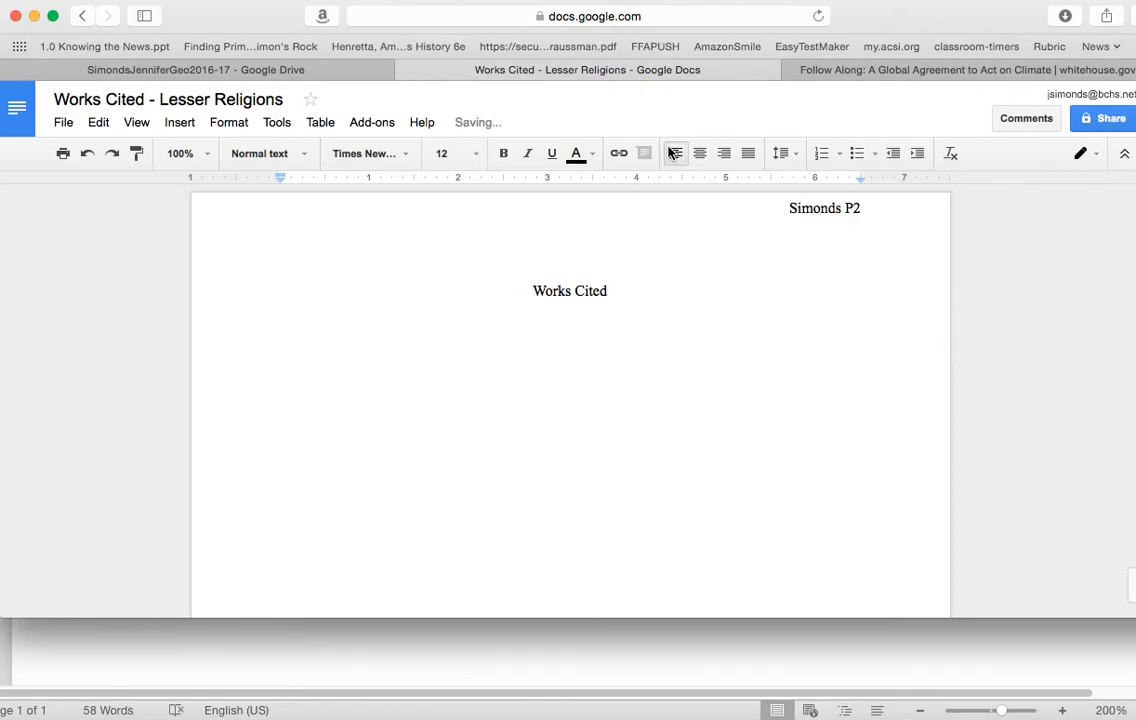
Step: Examine the title, author and publication date of the White House climate agreement article and return to the document
{"action": "left_click", "coordinate": [1000, 70]}
{"action": "scroll", "coordinate": [580, 415], "scroll_direction": "up", "scroll_amount": 15}
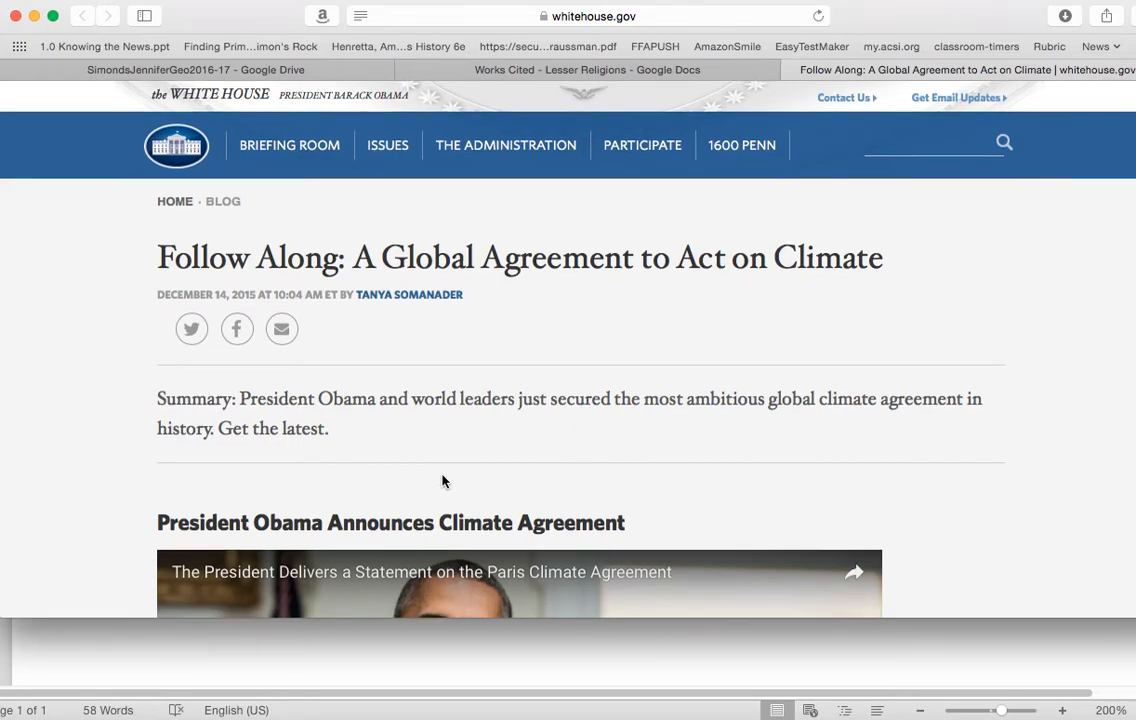
{"action": "scroll", "coordinate": [441, 479], "scroll_direction": "down", "scroll_amount": 2}
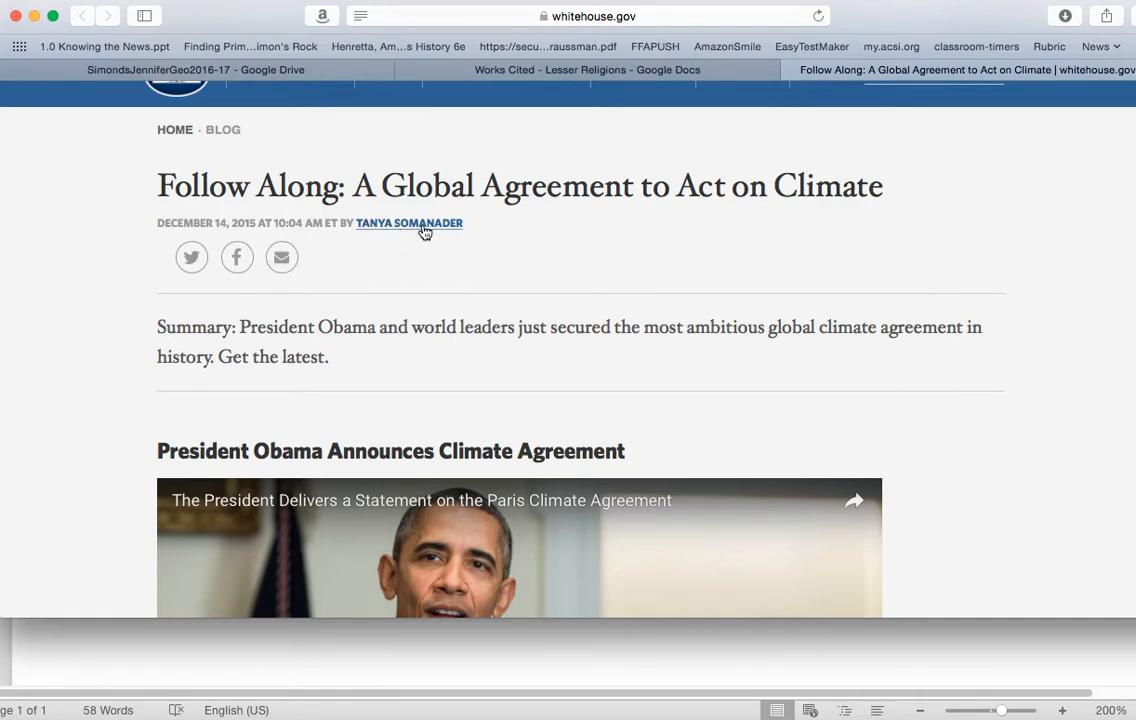
{"action": "left_click", "coordinate": [565, 72]}
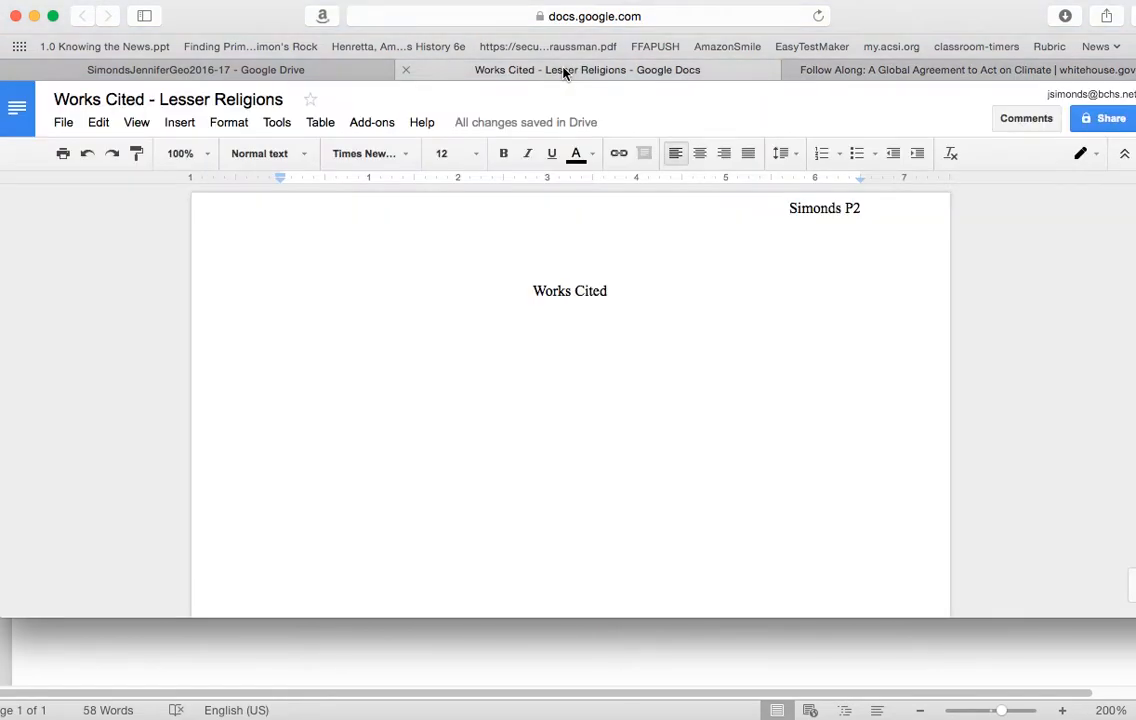
Step: Copy the White House article citation from the Works Cited Example in Word and paste it below the title in the Google Docs document
{"action": "left_click", "coordinate": [167, 656]}
{"action": "left_click_drag", "start_coordinate": [146, 355], "coordinate": [1036, 455]}
{"action": "key", "text": "super+c"}
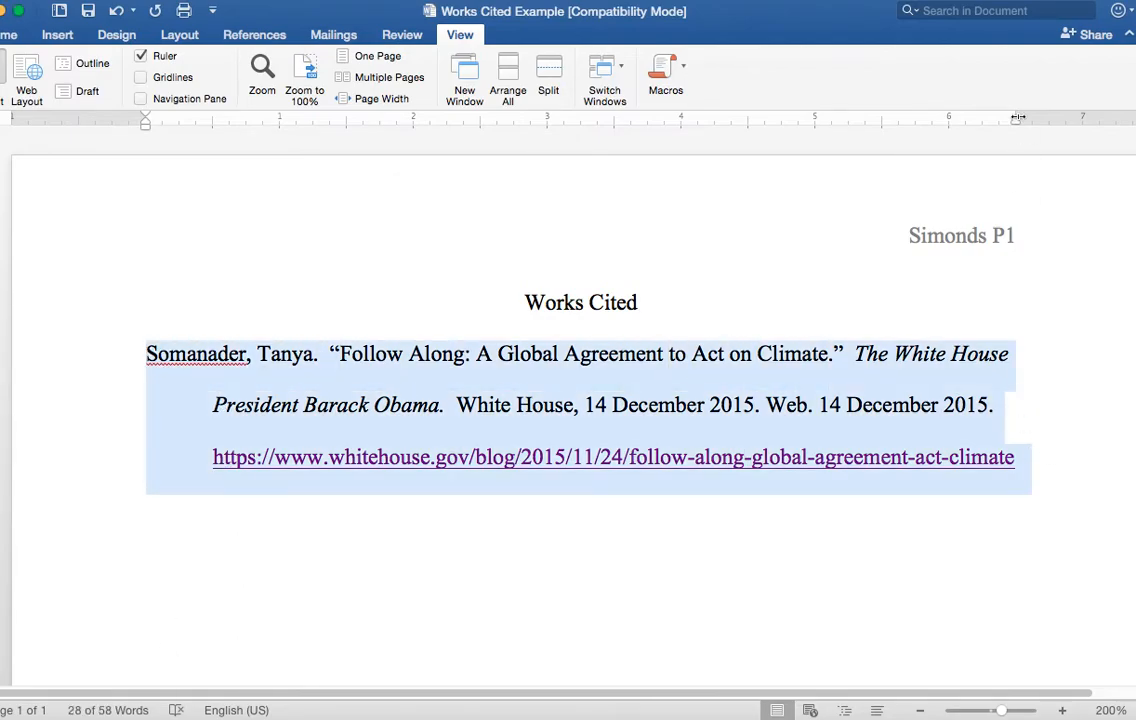
{"action": "key", "text": "ctrl+Up"}
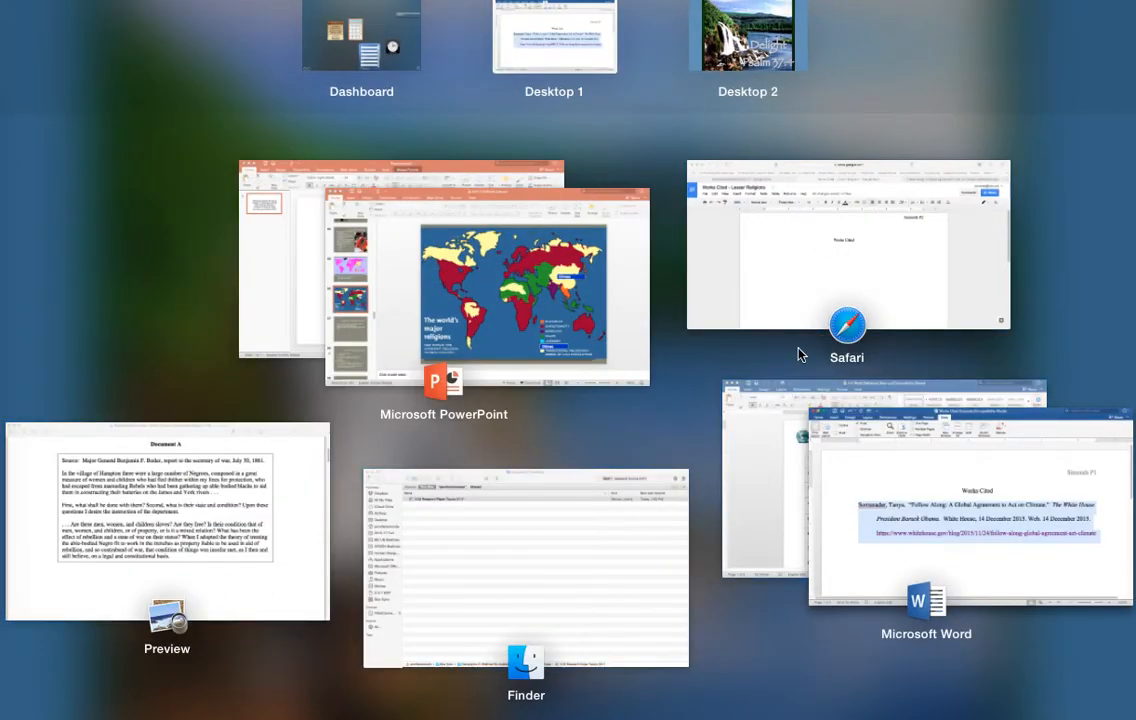
{"action": "left_click", "coordinate": [811, 266]}
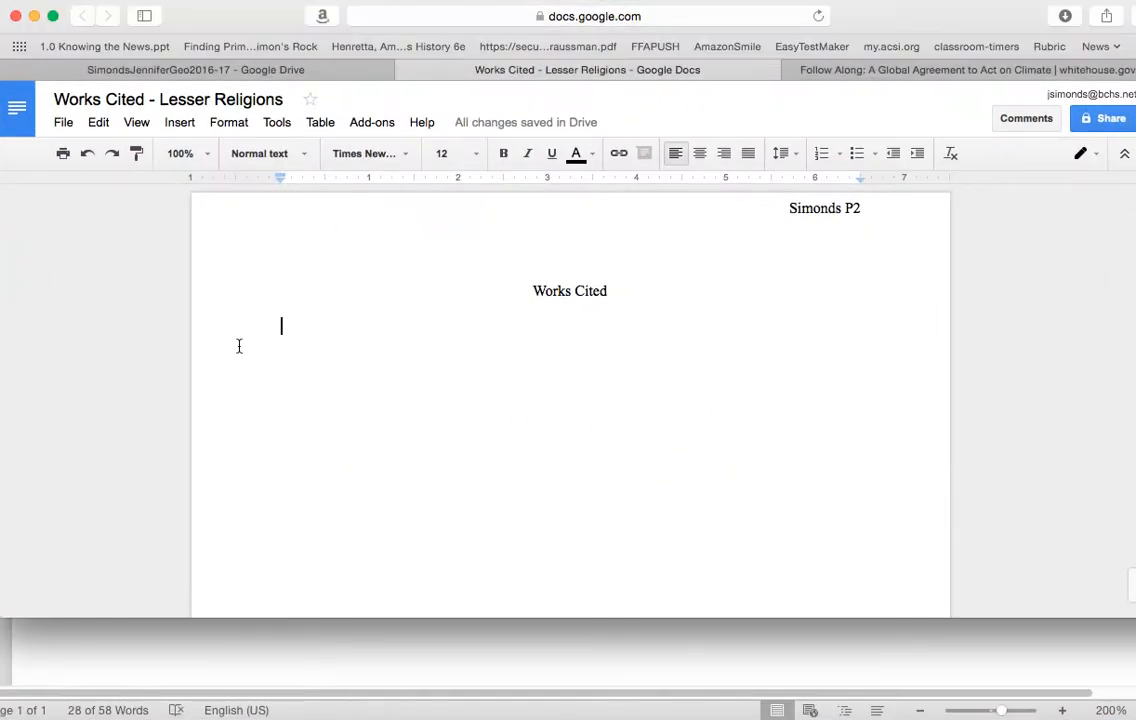
{"action": "left_click", "coordinate": [240, 340]}
{"action": "key", "text": "super+v"}
{"action": "key", "text": "super+v"}
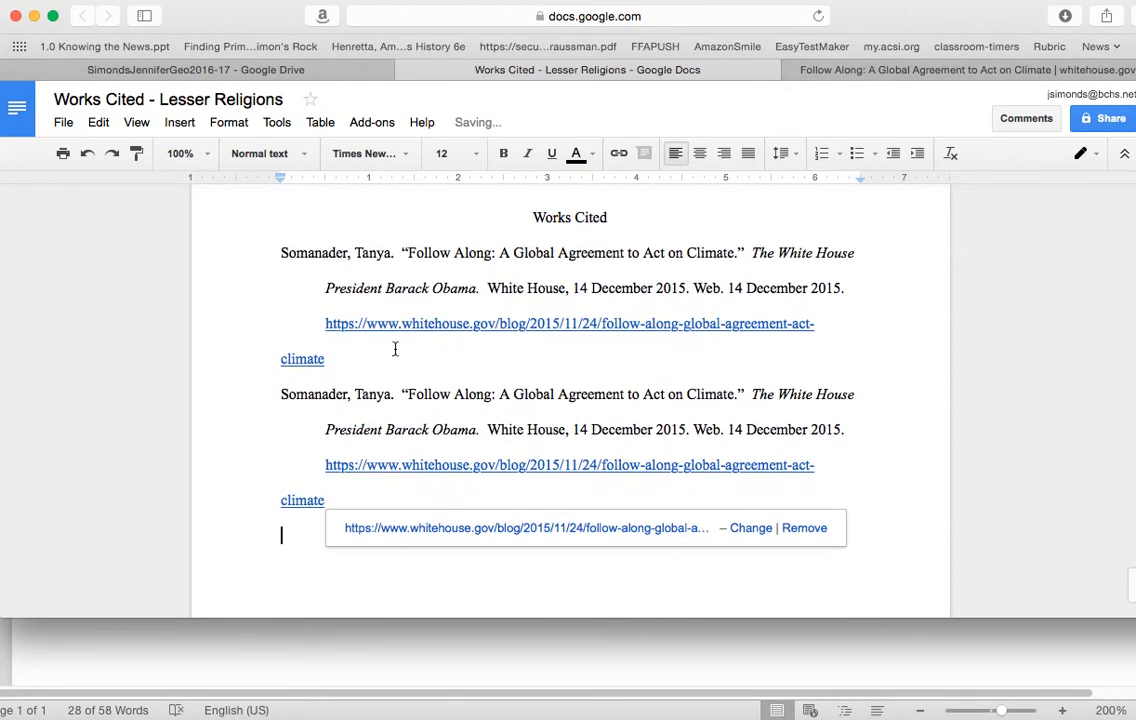
Step: Delete the duplicate second citation along with the empty line left below the first one
{"action": "left_click_drag", "start_coordinate": [278, 394], "coordinate": [553, 494]}
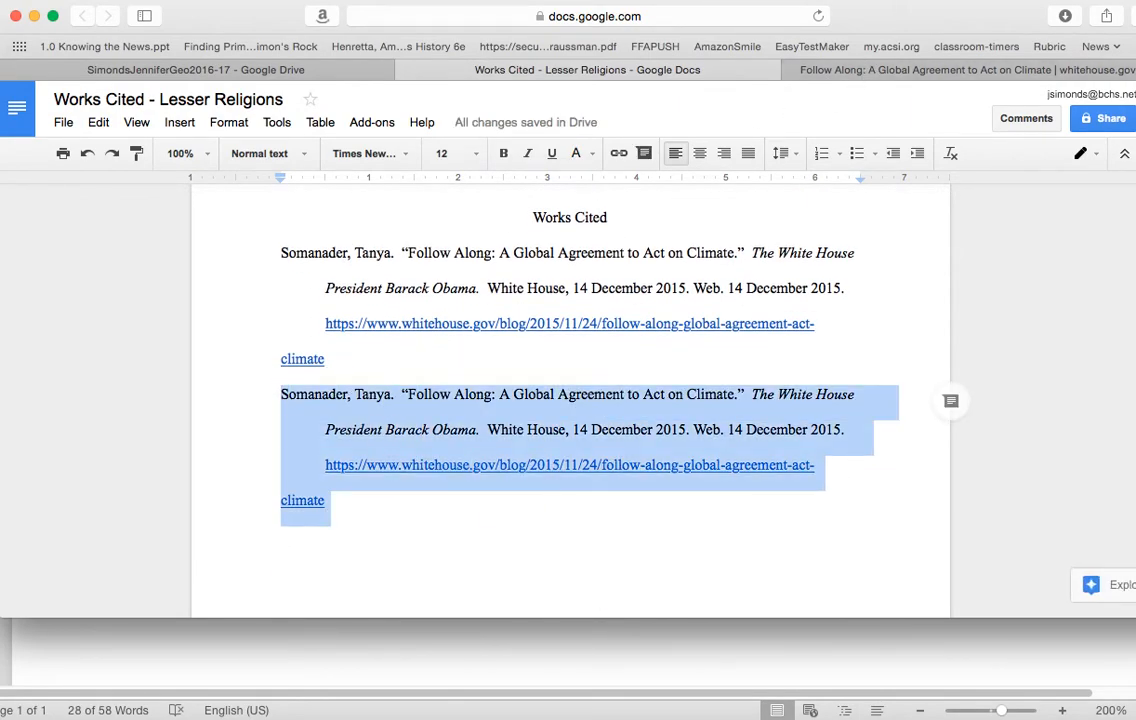
{"action": "key", "text": "BackSpace"}
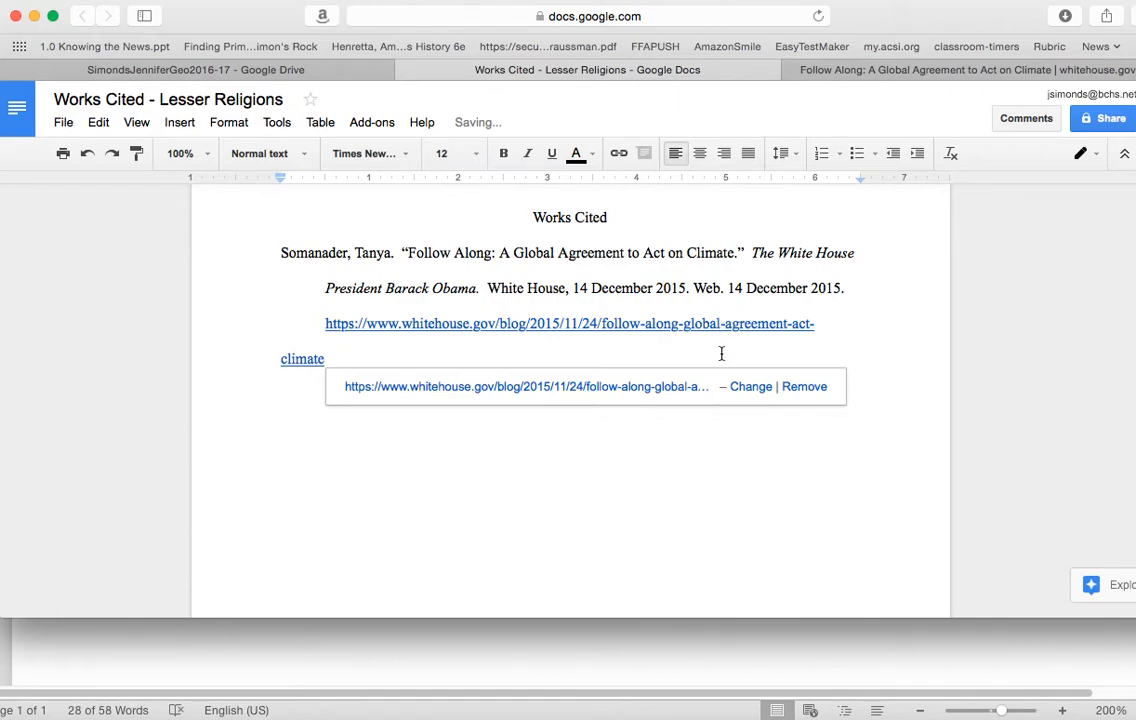
{"action": "key", "text": "BackSpace"}
Step: Remove the pasted indents from the citation's continuation lines and bring "climate" back onto the web address line
{"action": "left_click", "coordinate": [280, 358]}
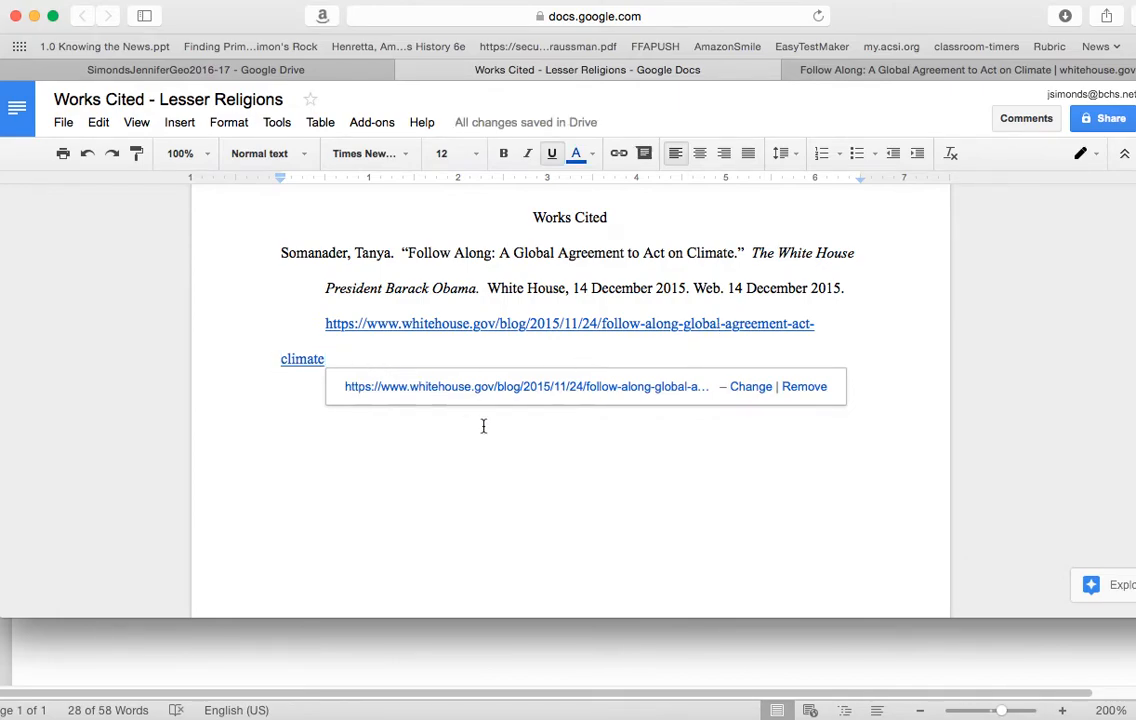
{"action": "left_click", "coordinate": [325, 288]}
{"action": "key", "text": "BackSpace"}
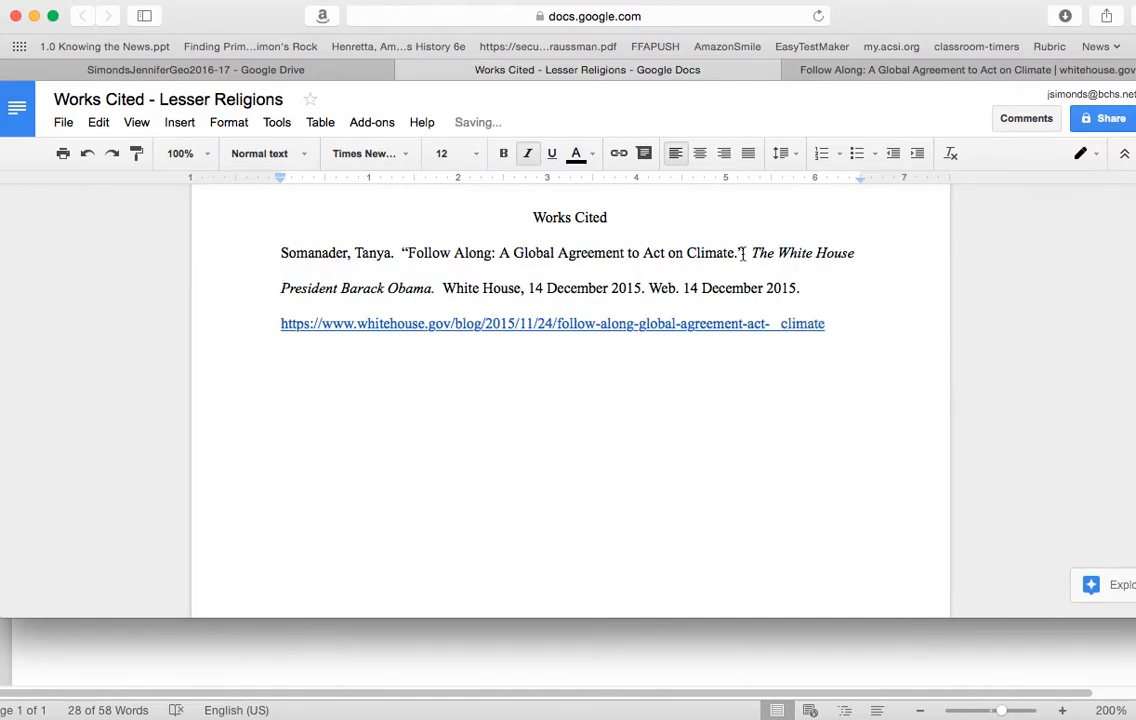
Step: Compare the citation's article title and website name with those shown on the White House article page
{"action": "left_click", "coordinate": [868, 70]}
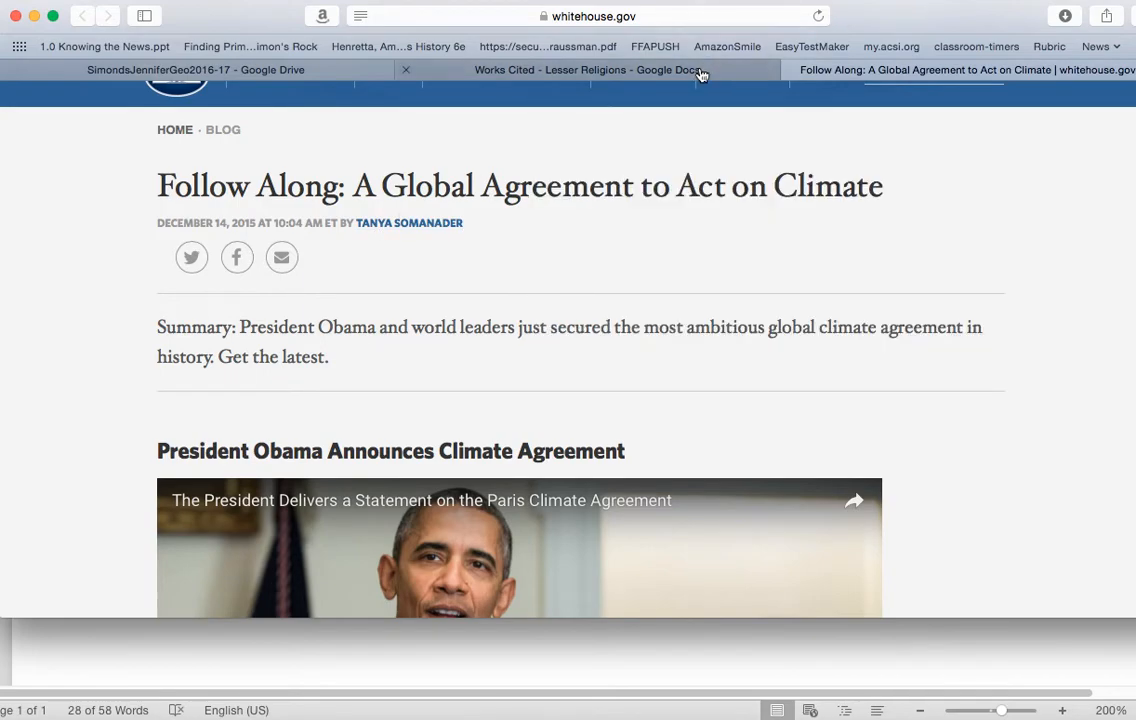
{"action": "left_click", "coordinate": [702, 70]}
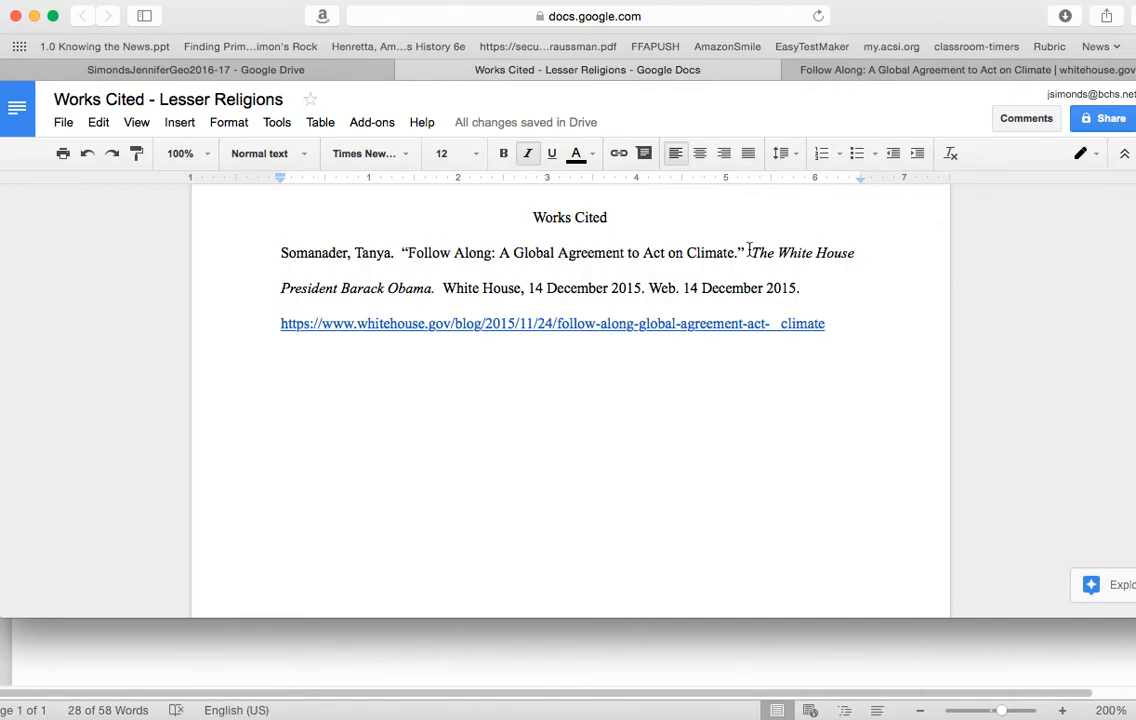
{"action": "left_click", "coordinate": [838, 70]}
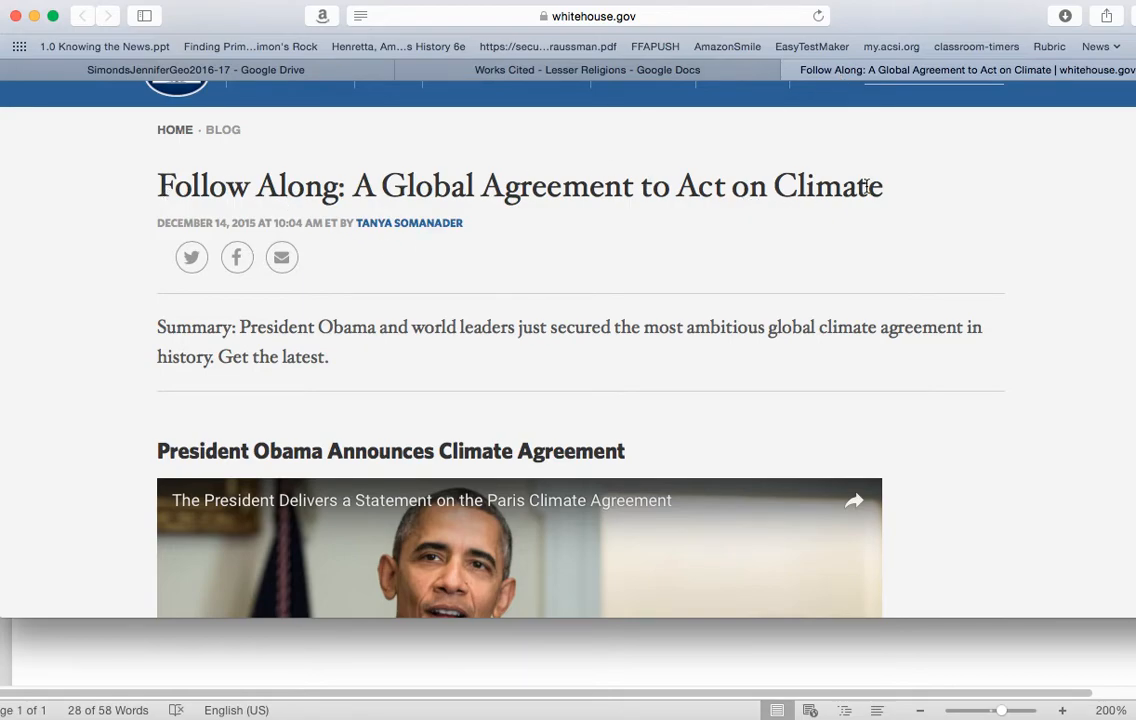
{"action": "left_click", "coordinate": [713, 69]}
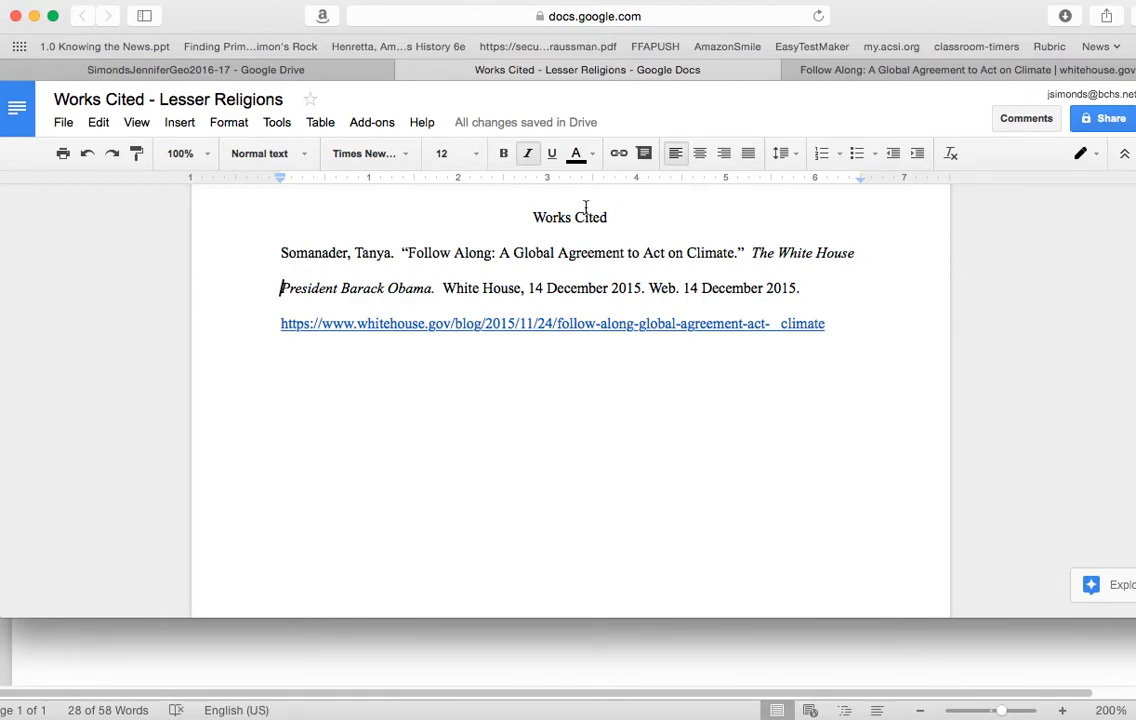
{"action": "left_click", "coordinate": [852, 70]}
{"action": "scroll", "coordinate": [411, 213], "scroll_direction": "up", "scroll_amount": 2}
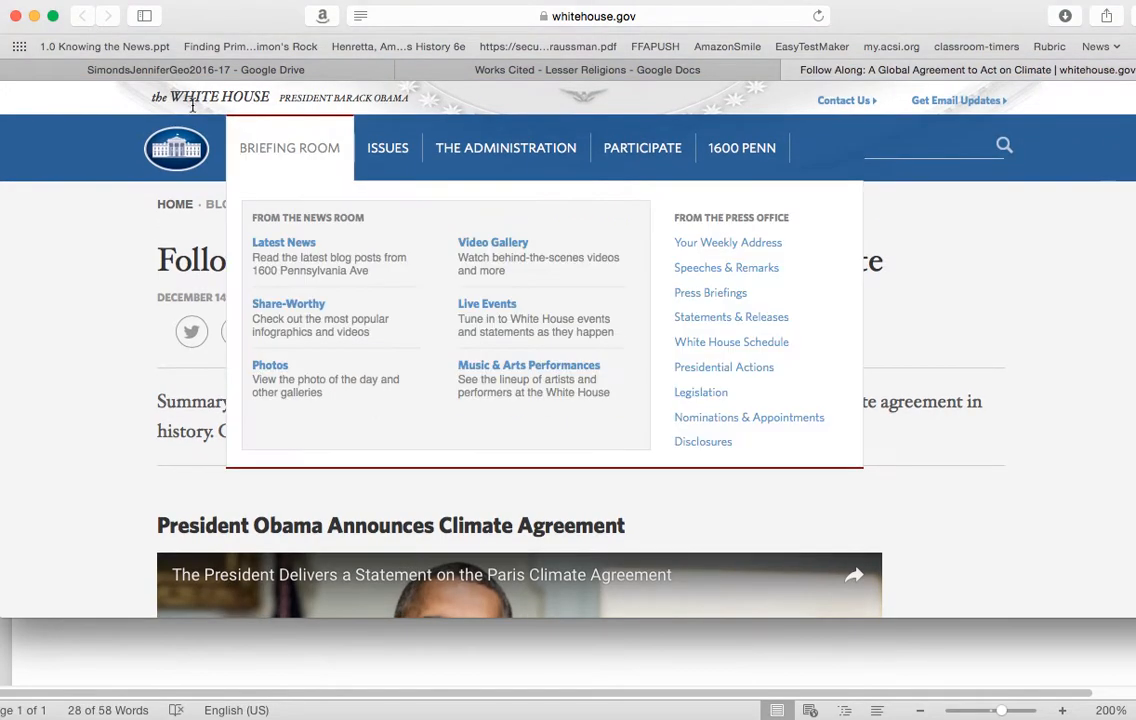
{"action": "left_click", "coordinate": [540, 69]}
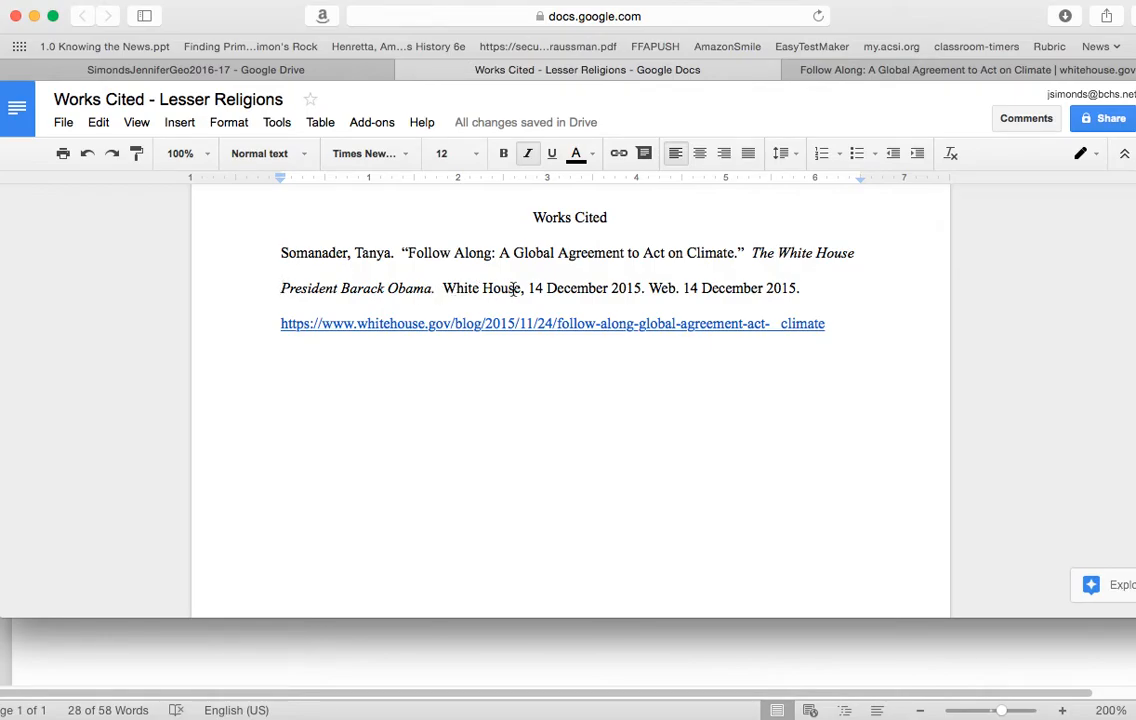
Step: Look for the site's publisher in the White House page footer and its copyright information, and return to the document
{"action": "left_click", "coordinate": [928, 66]}
{"action": "scroll", "coordinate": [713, 525], "scroll_direction": "down", "scroll_amount": 15}
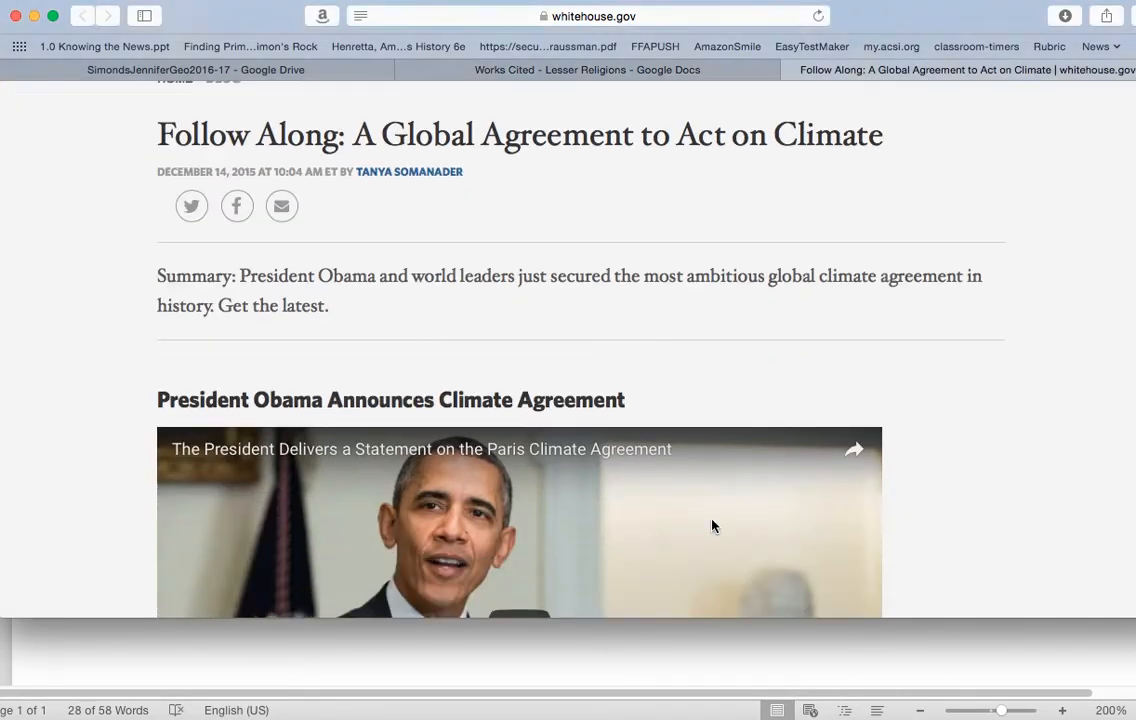
{"action": "scroll", "coordinate": [731, 466], "scroll_direction": "down", "scroll_amount": 20}
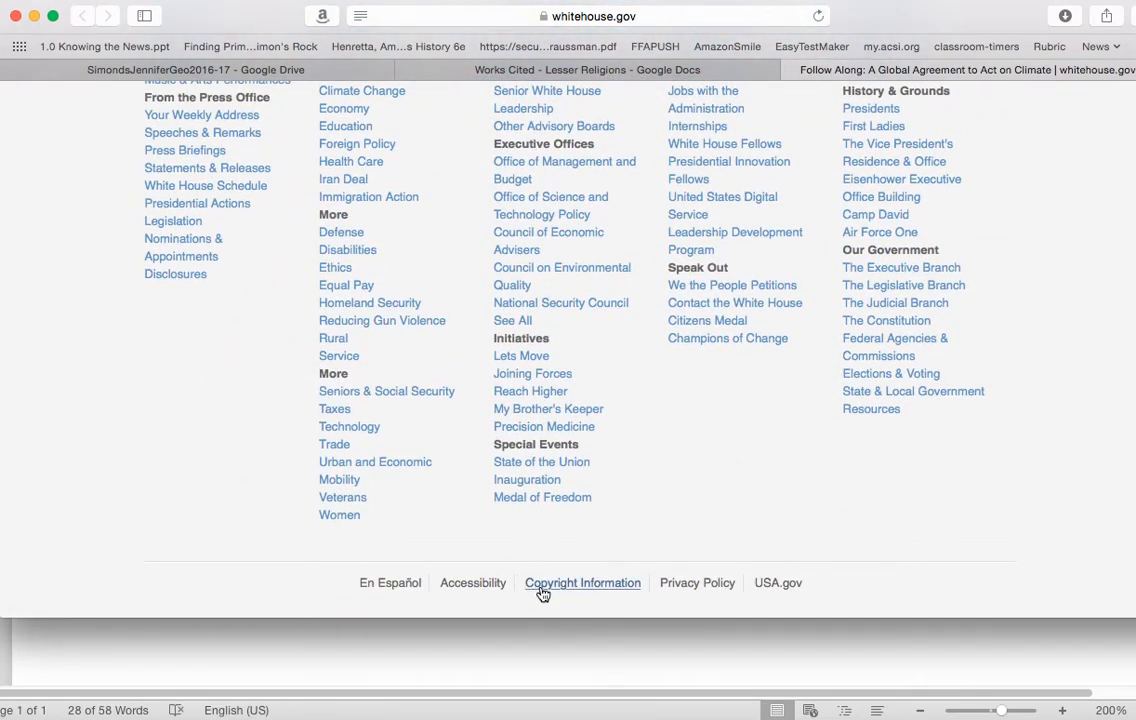
{"action": "scroll", "coordinate": [606, 350], "scroll_direction": "up", "scroll_amount": 5}
{"action": "scroll", "coordinate": [606, 350], "scroll_direction": "up", "scroll_amount": 4}
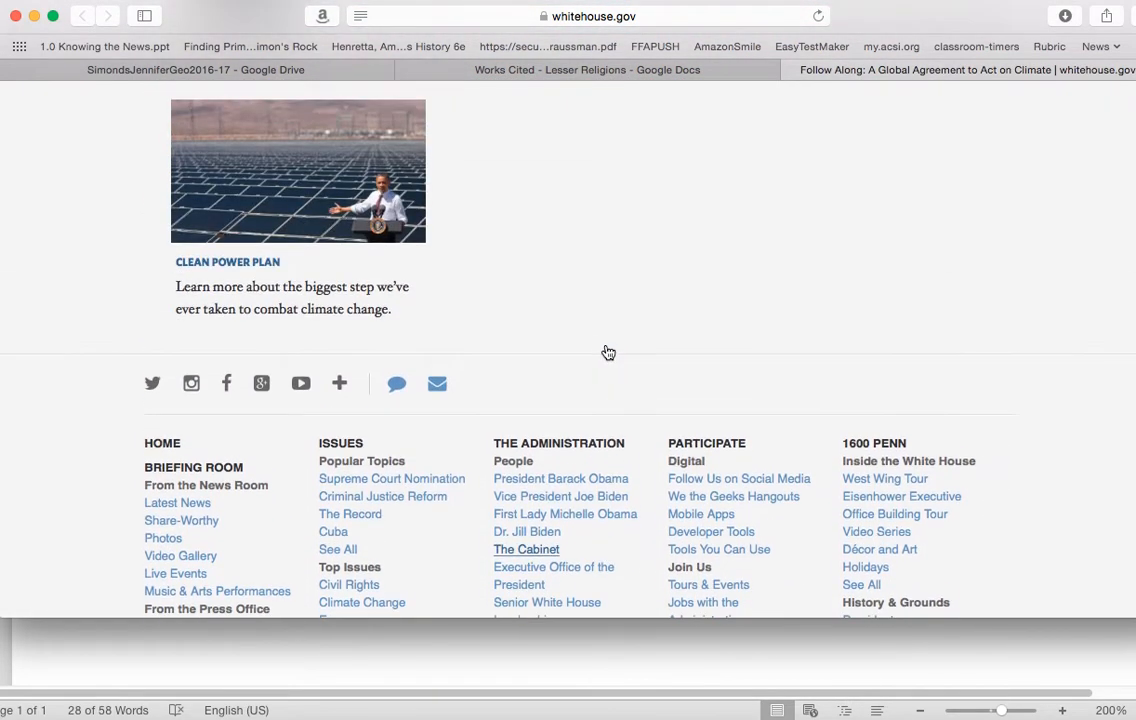
{"action": "scroll", "coordinate": [606, 352], "scroll_direction": "down", "scroll_amount": 10}
{"action": "left_click", "coordinate": [584, 588]}
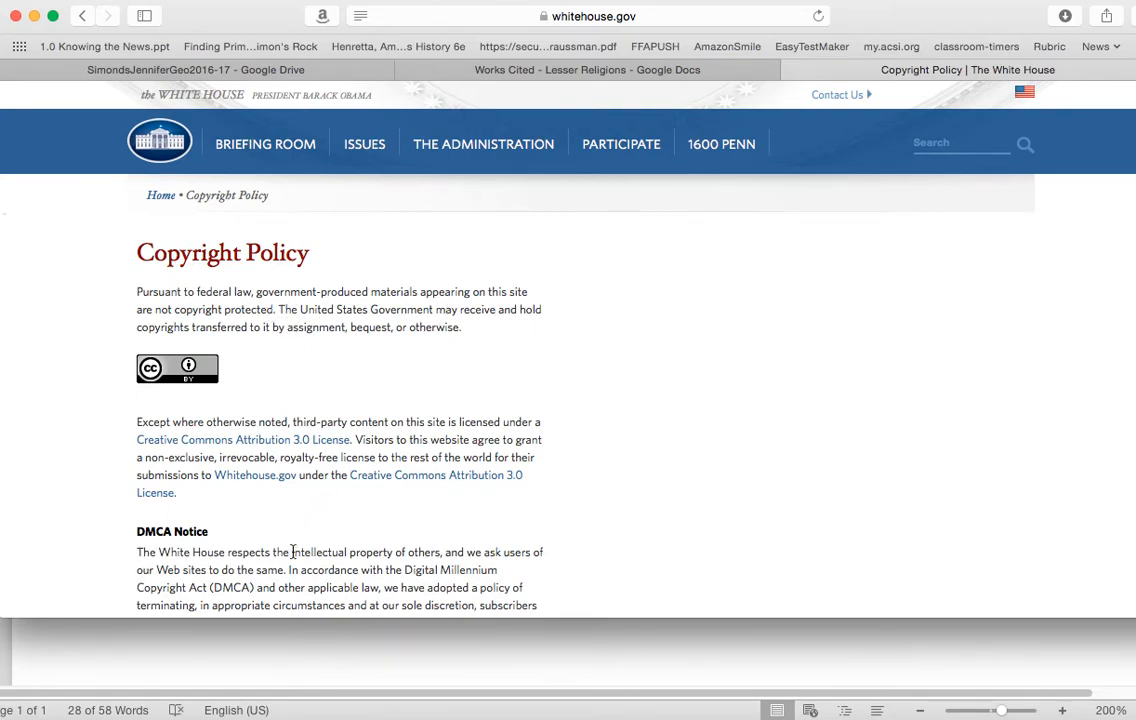
{"action": "left_click", "coordinate": [611, 70]}
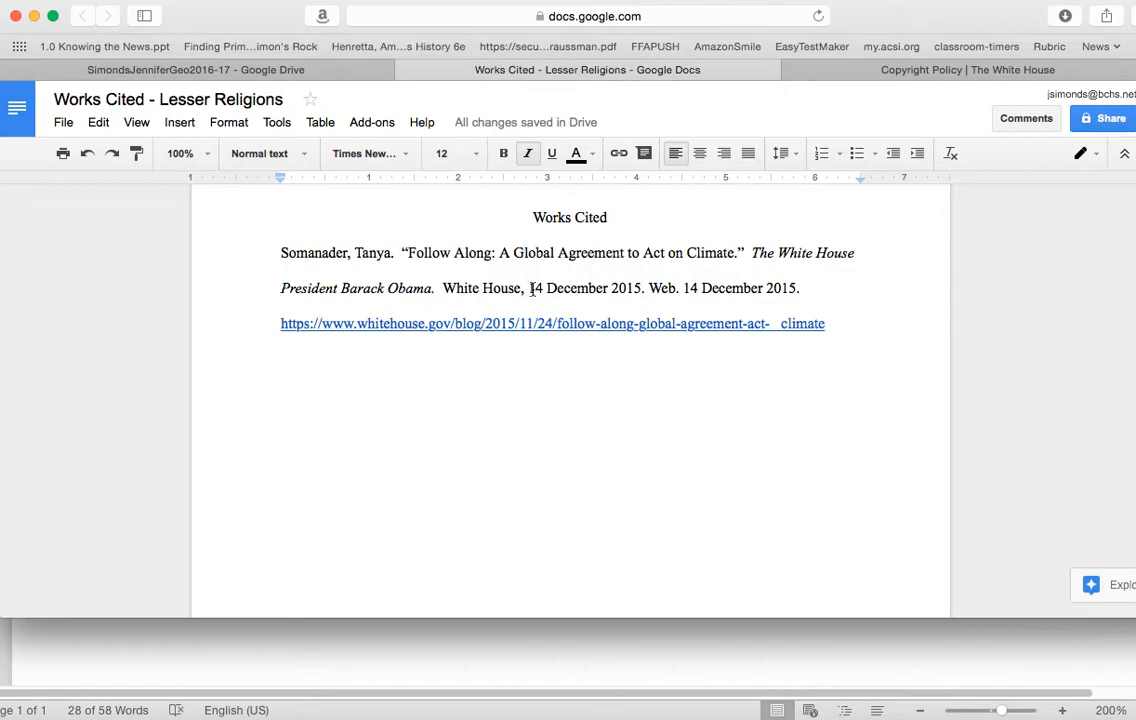
Step: Go back from the copyright policy to the climate agreement article, check its publication date and return to the document
{"action": "left_click", "coordinate": [838, 71]}
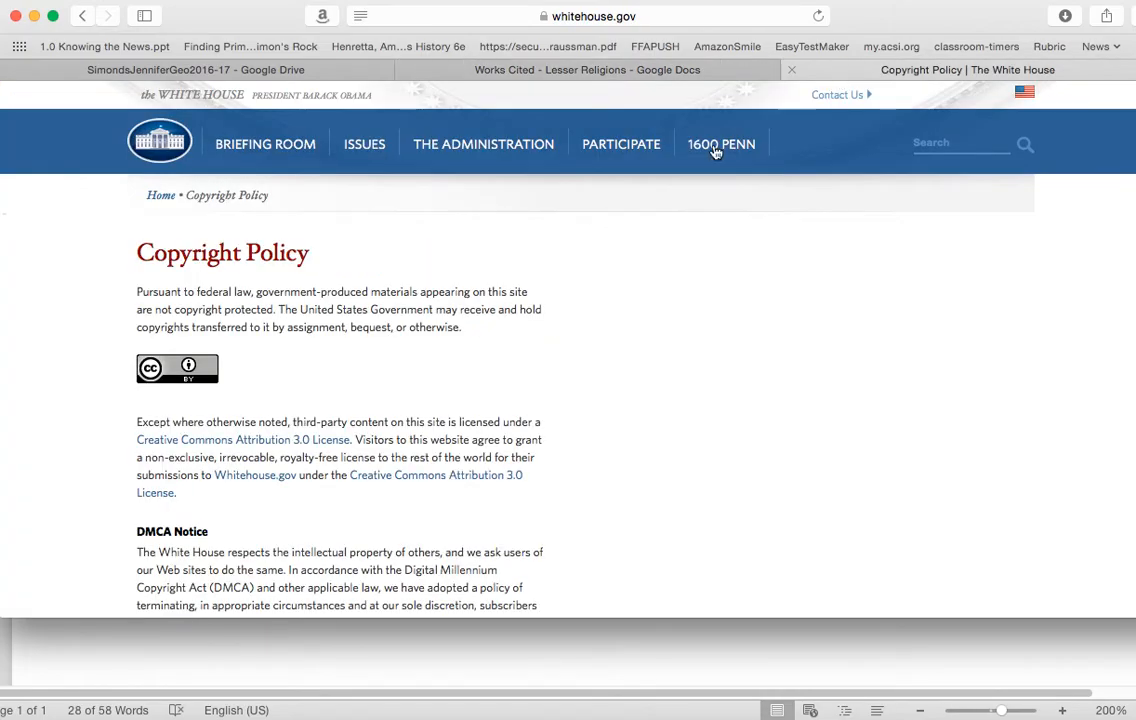
{"action": "left_click", "coordinate": [82, 16]}
{"action": "scroll", "coordinate": [390, 493], "scroll_direction": "up", "scroll_amount": 20}
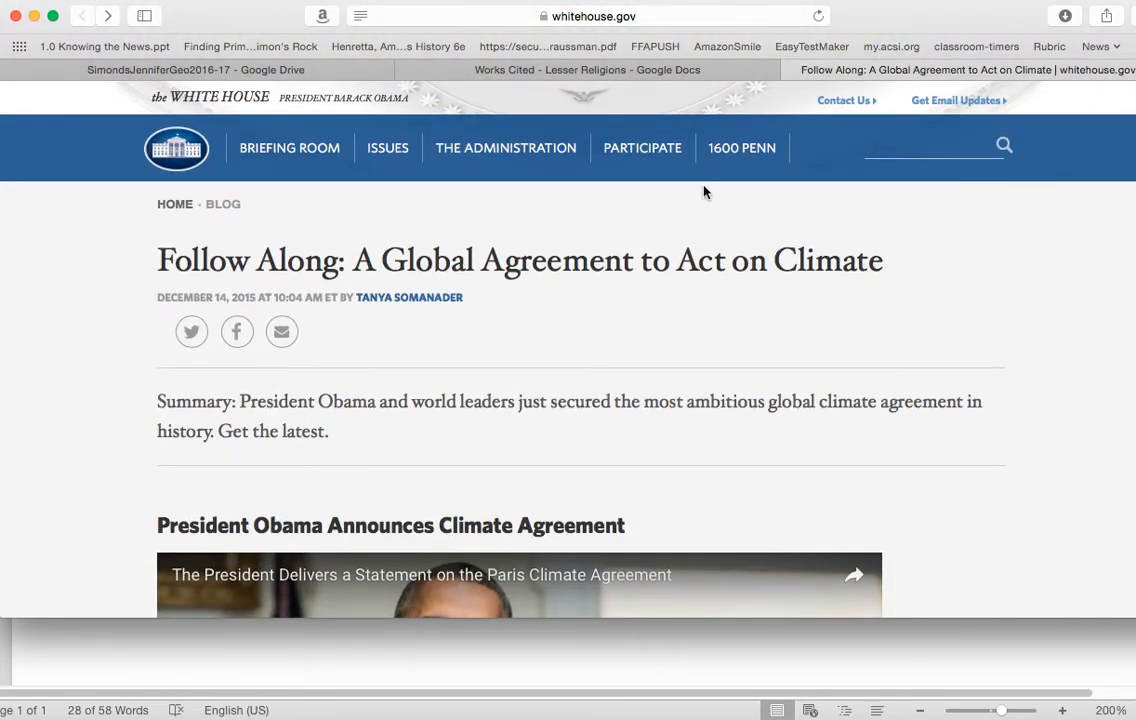
{"action": "left_click", "coordinate": [580, 68]}
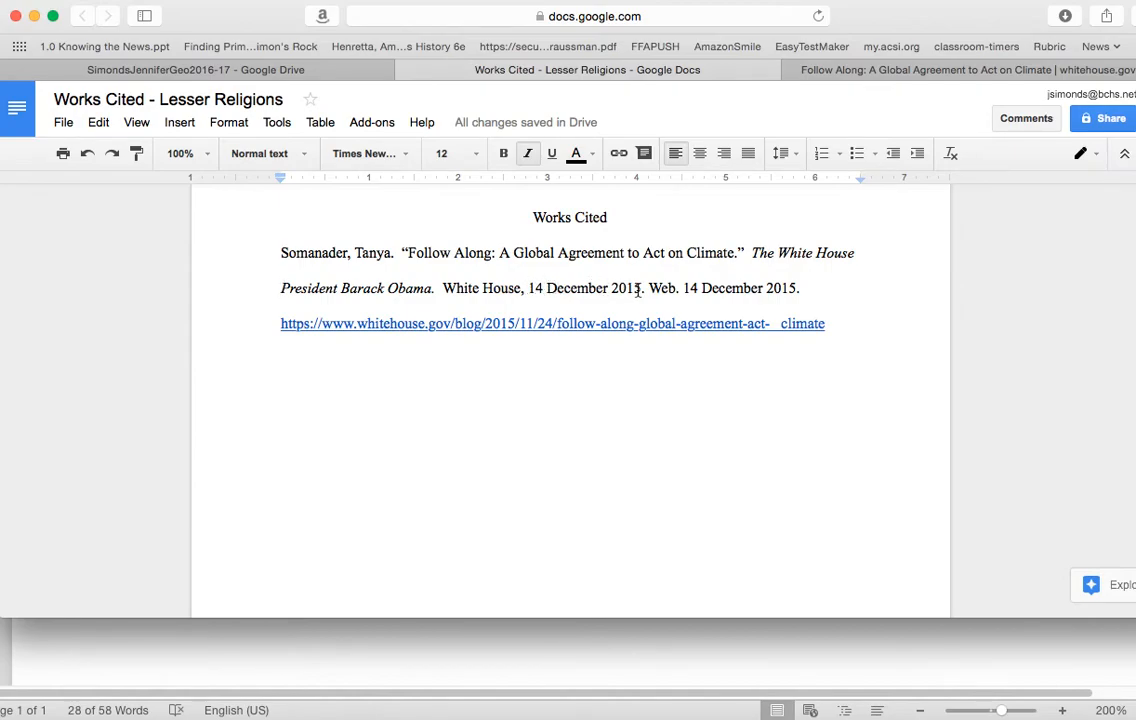
Step: Replace the access date after "Web." in the citation with "5 January 2017"
{"action": "left_click_drag", "start_coordinate": [650, 290], "coordinate": [788, 304]}
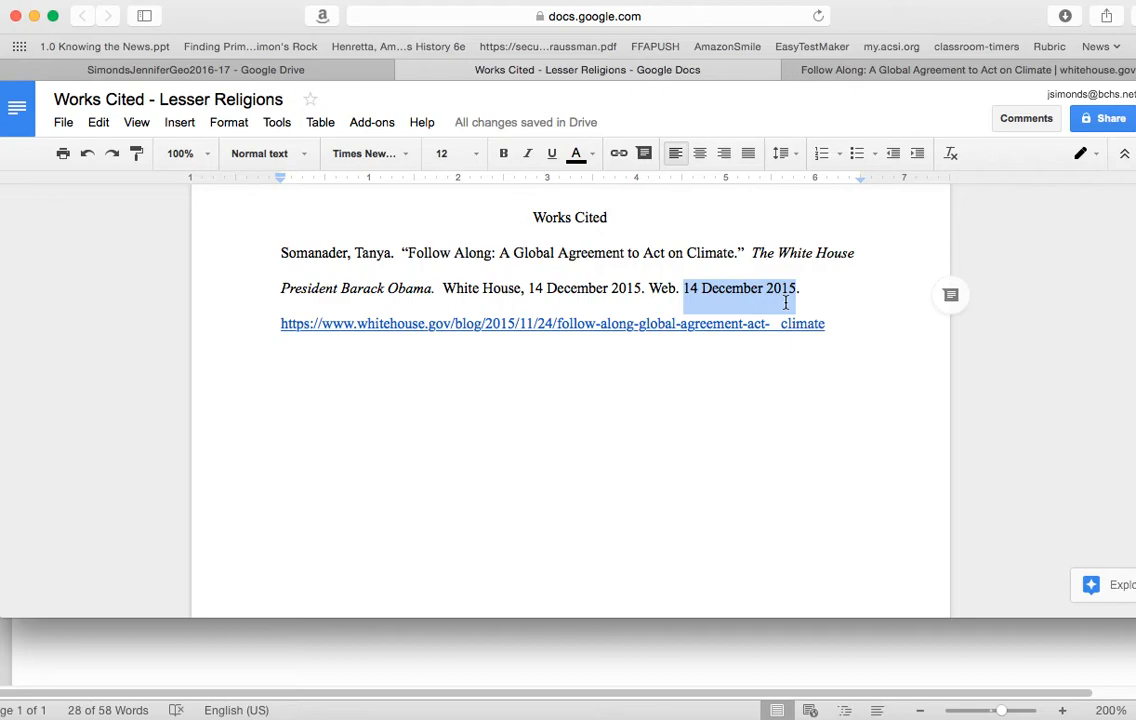
{"action": "type", "text": "5 Jean"}
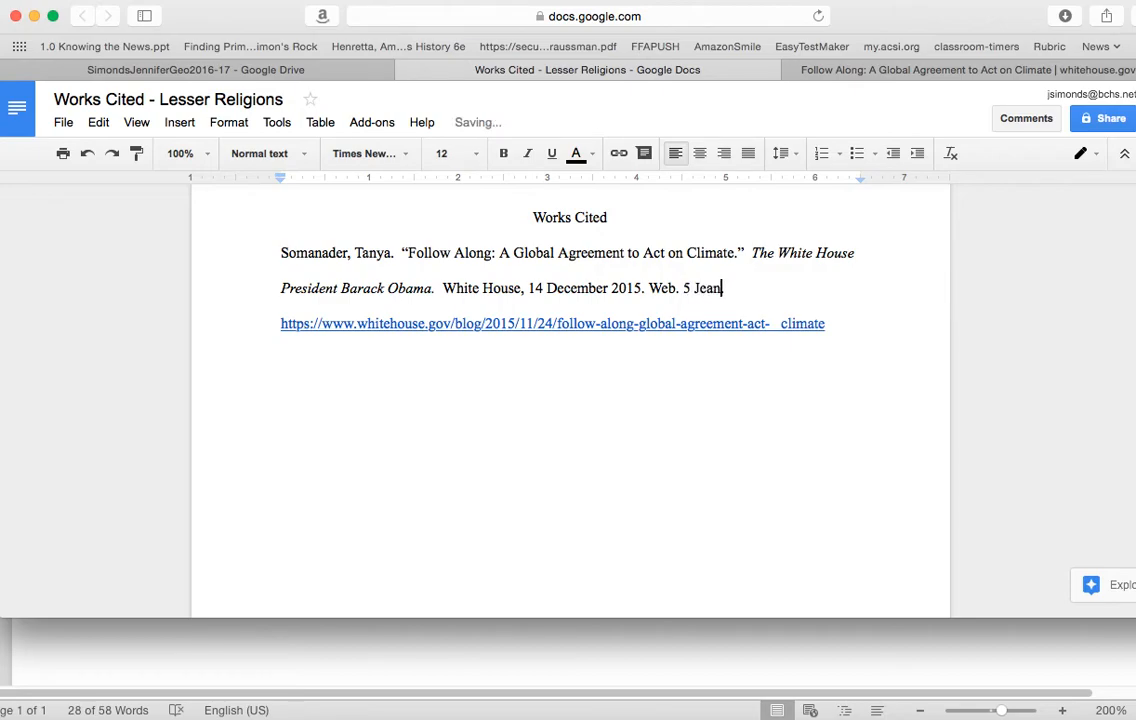
{"action": "key", "text": "BackSpace"}
{"action": "key", "text": "BackSpace"}
{"action": "key", "text": "BackSpace"}
{"action": "type", "text": "anuary 2017"}
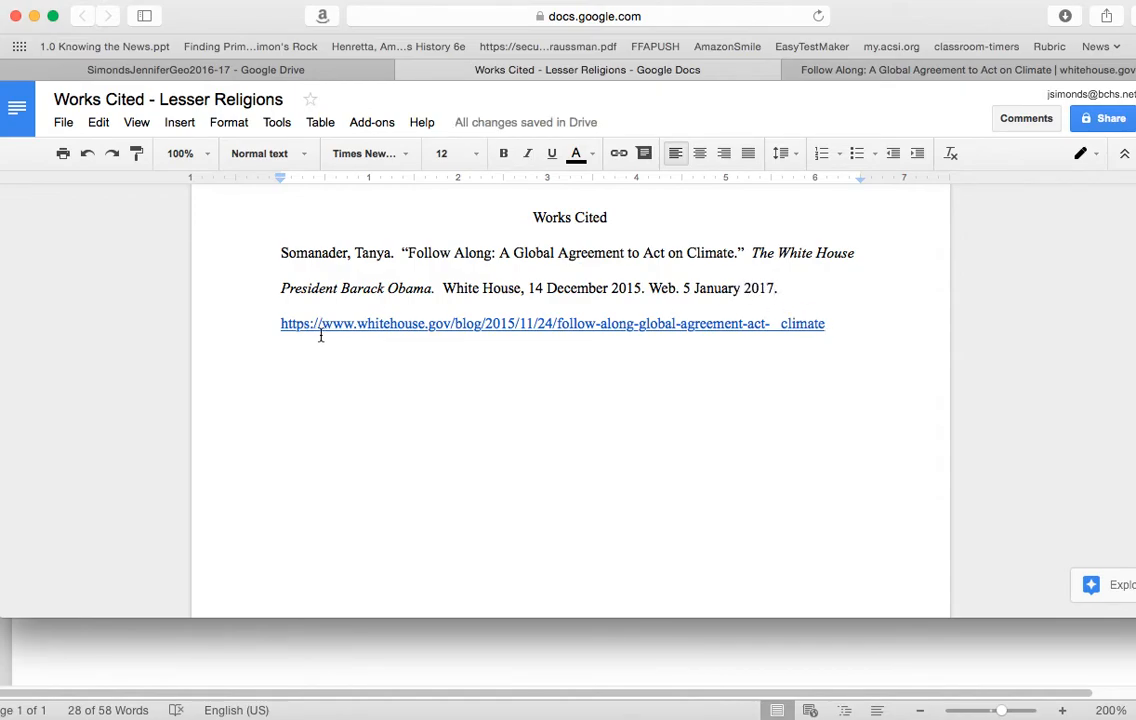
{"action": "type", "text": "."}
Step: Remove the gap before "climate" at the end of the citation's web address
{"action": "left_click", "coordinate": [777, 323]}
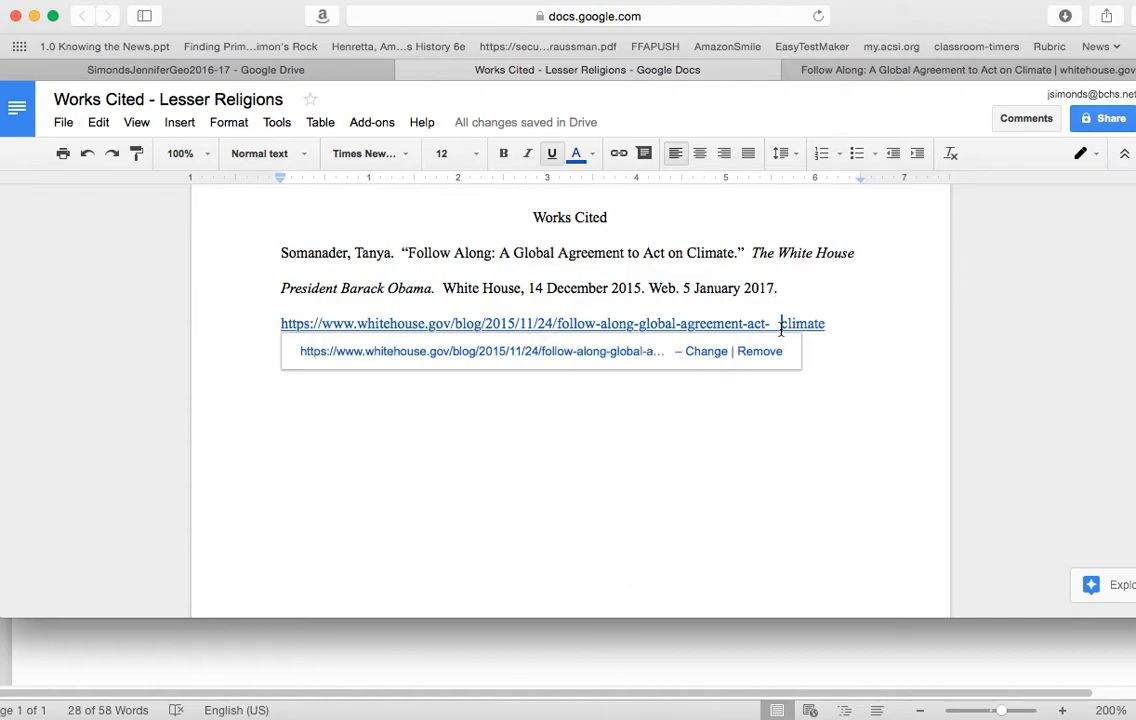
{"action": "key", "text": "BackSpace"}
{"action": "key", "text": "BackSpace"}
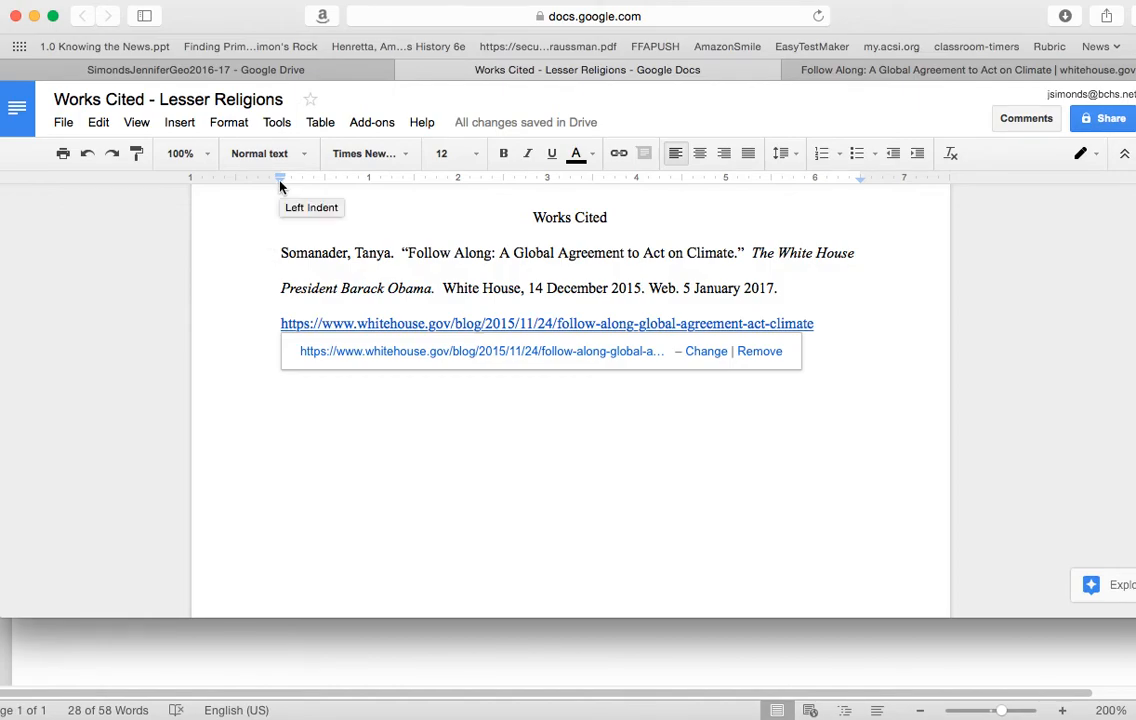
Step: Try to indent only the citation's second and third lines with the ruler's left indent, and undo the shift
{"action": "left_click", "coordinate": [281, 253]}
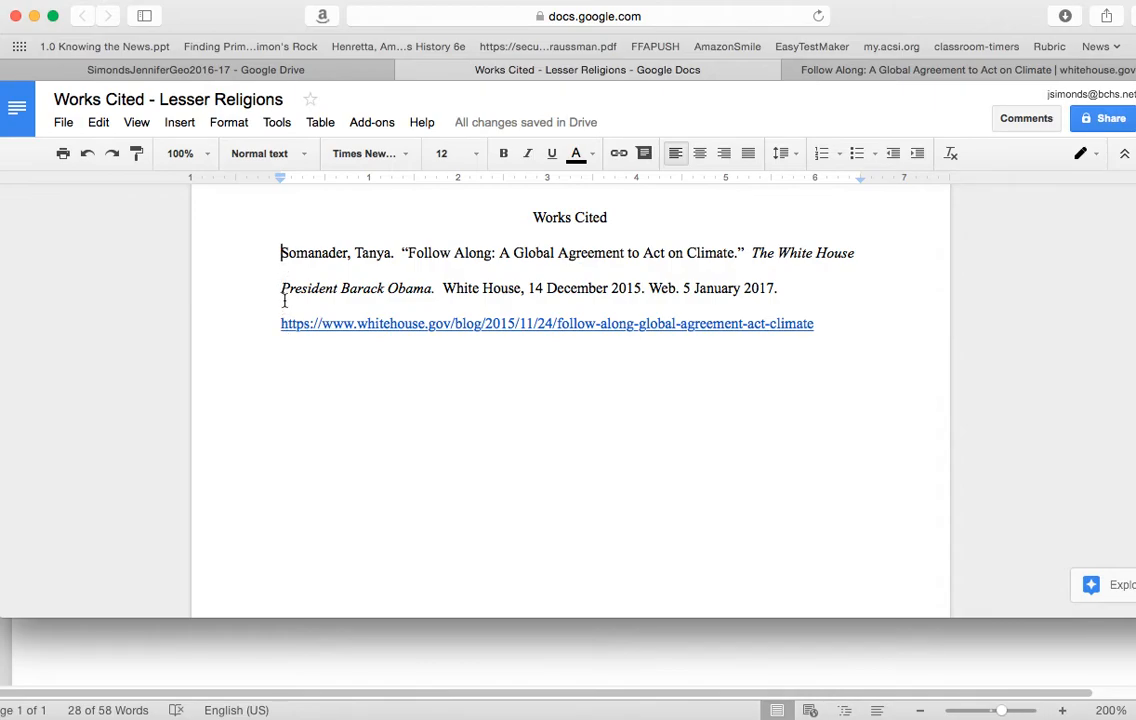
{"action": "left_click_drag", "start_coordinate": [282, 290], "coordinate": [357, 330]}
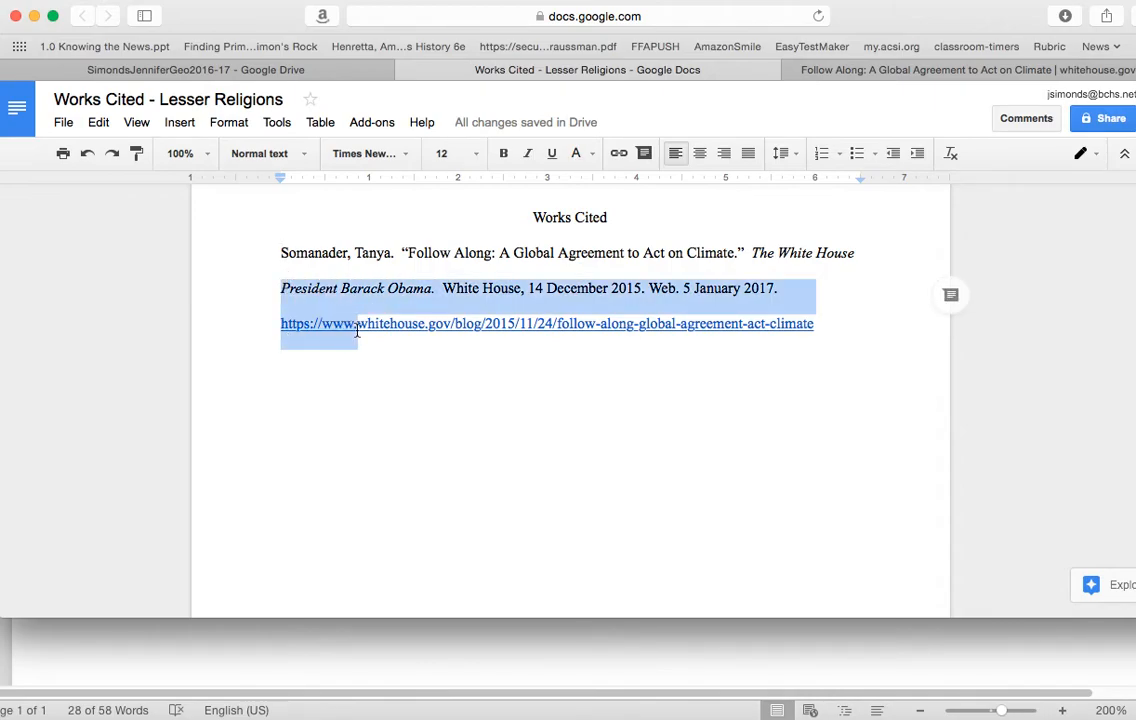
{"action": "mouse_move", "coordinate": [281, 185]}
{"action": "left_mouse_down"}
{"action": "mouse_move", "coordinate": [335, 186]}
{"action": "mouse_move", "coordinate": [283, 183]}
{"action": "left_mouse_up"}
{"action": "left_click", "coordinate": [281, 184]}
{"action": "mouse_move", "coordinate": [281, 184]}
{"action": "left_mouse_down"}
{"action": "mouse_move", "coordinate": [317, 183]}
{"action": "mouse_move", "coordinate": [286, 183]}
{"action": "left_mouse_up"}
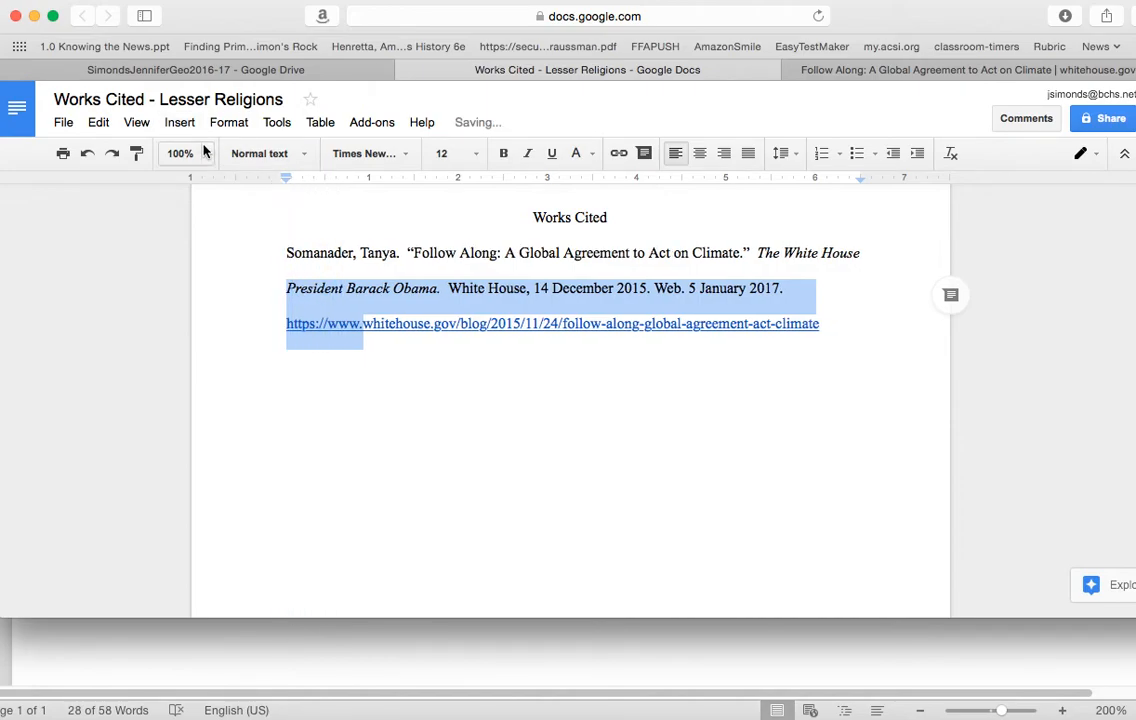
{"action": "key", "text": "super+z"}
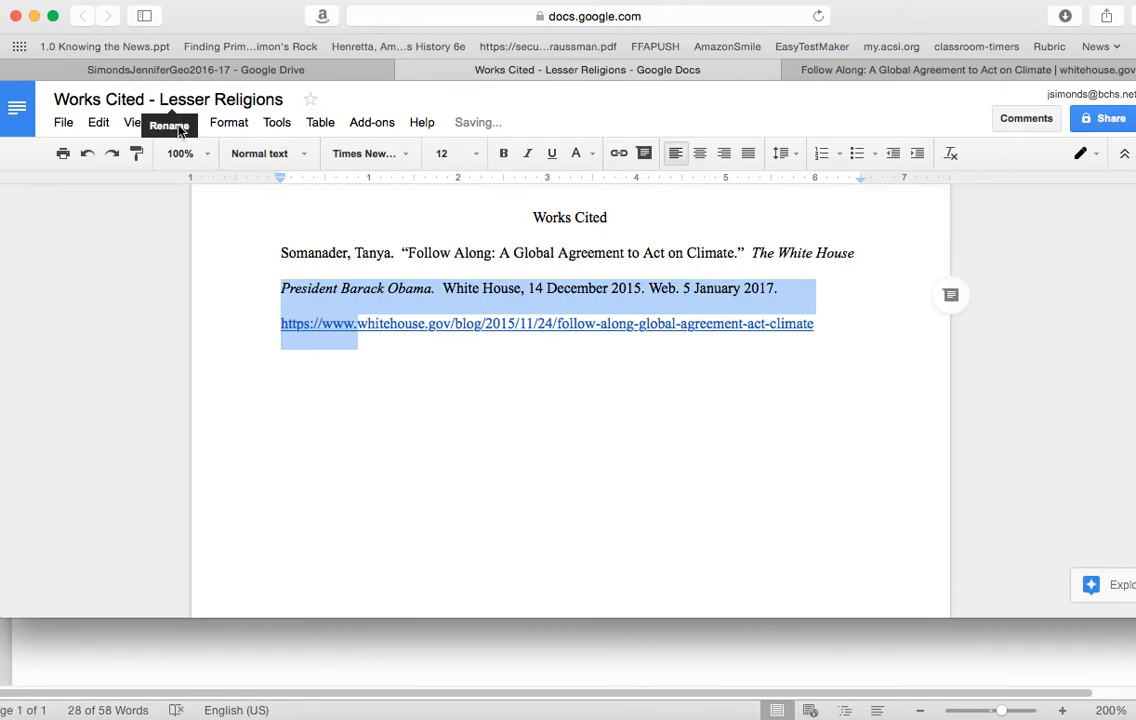
{"action": "left_click", "coordinate": [146, 206]}
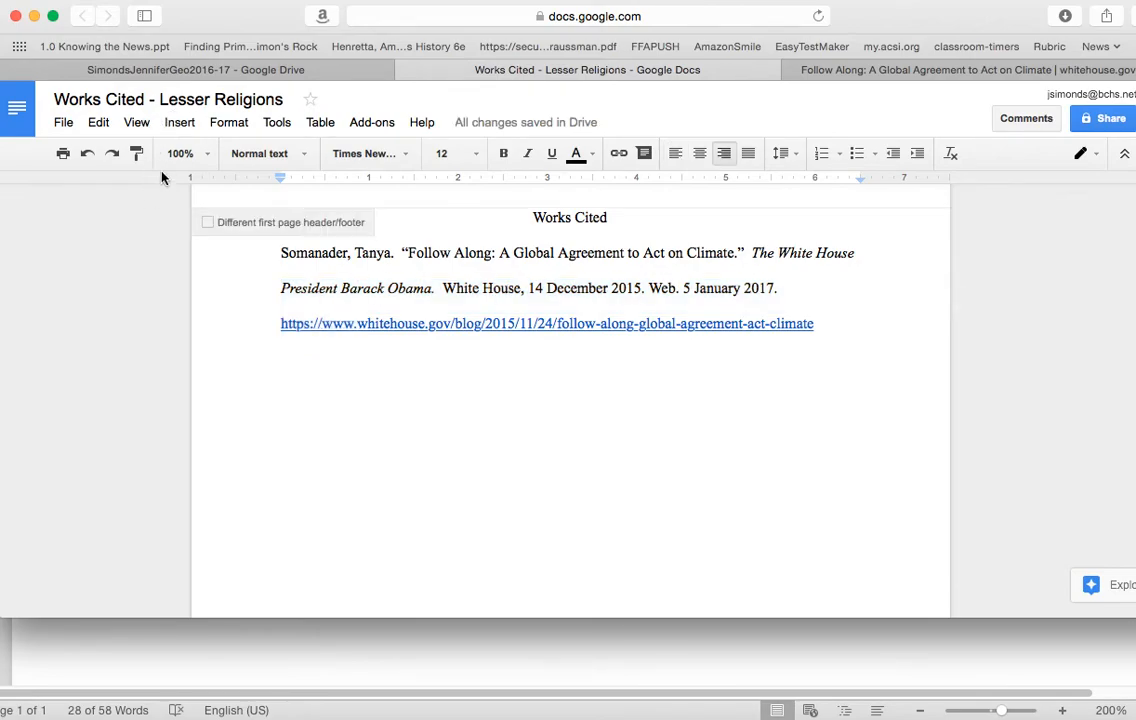
{"action": "left_click", "coordinate": [182, 124]}
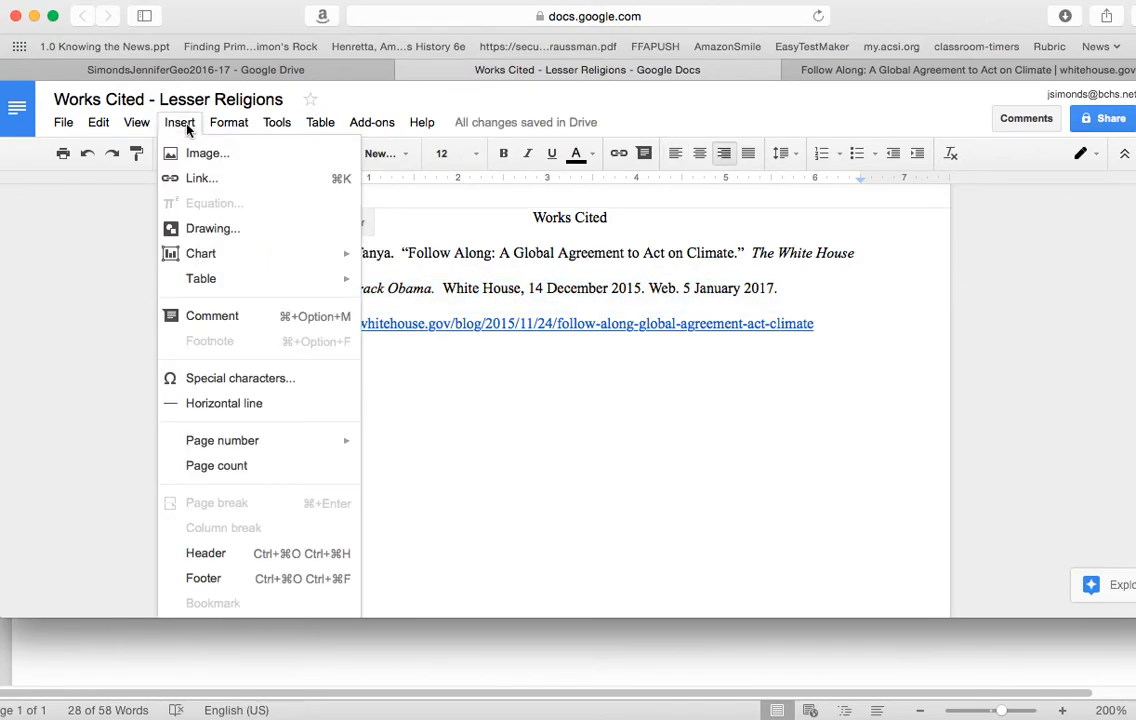
{"action": "mouse_move", "coordinate": [217, 127]}
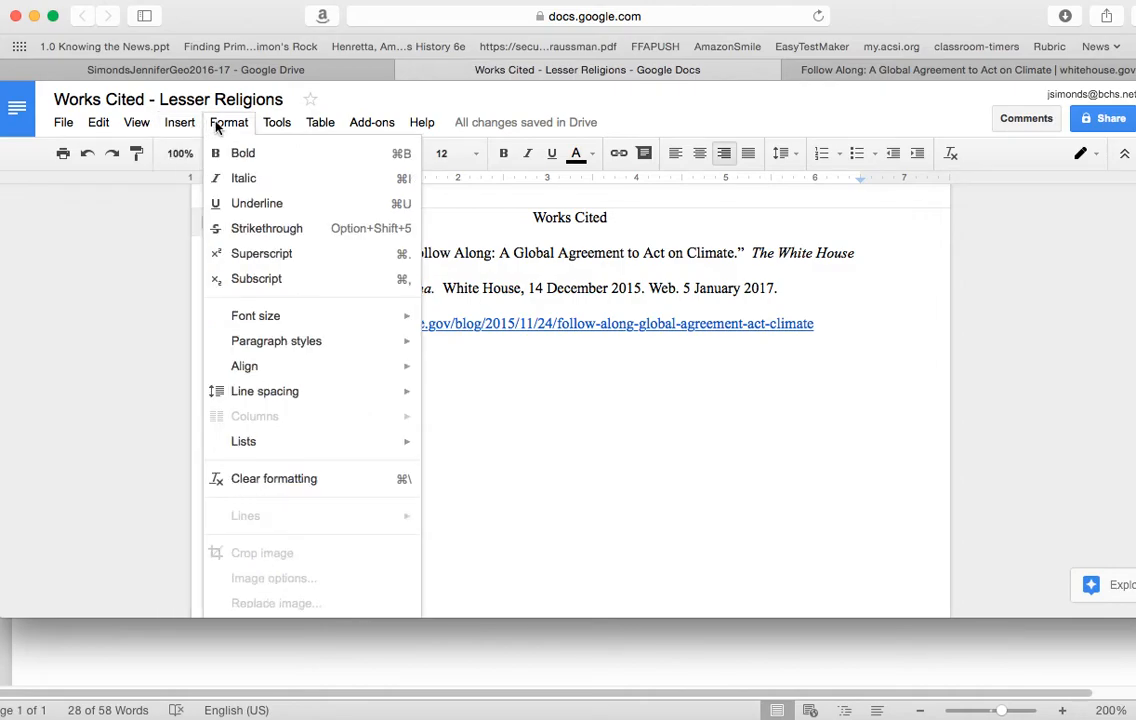
{"action": "mouse_move", "coordinate": [281, 131]}
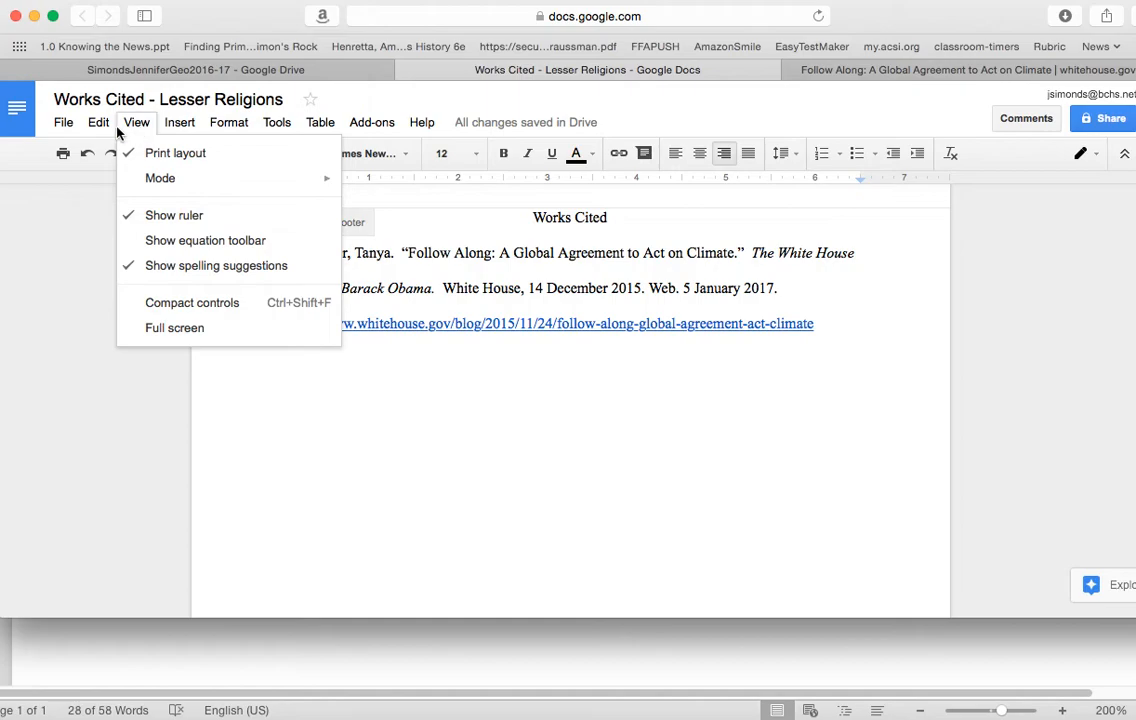
{"action": "mouse_move", "coordinate": [101, 130]}
{"action": "left_click", "coordinate": [363, 411]}
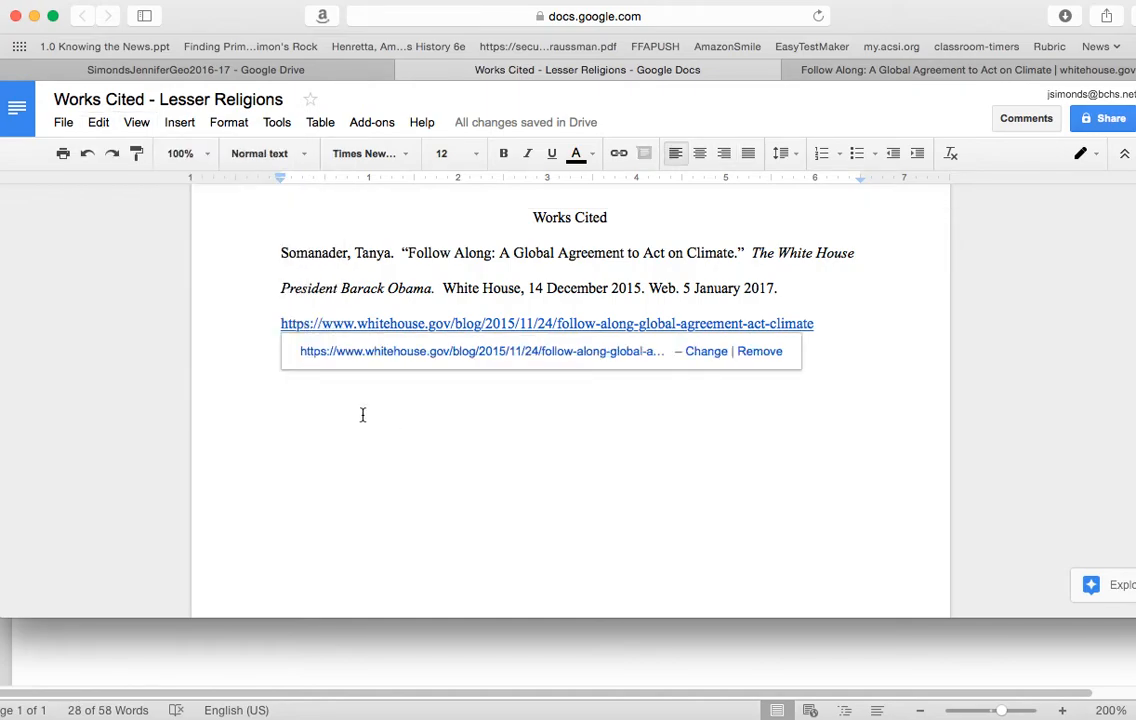
Step: Insert a paragraph break before "President Barack Obama" in the citation
{"action": "left_click", "coordinate": [281, 289]}
{"action": "mouse_move", "coordinate": [281, 187]}
{"action": "left_mouse_down"}
{"action": "mouse_move", "coordinate": [297, 183]}
{"action": "mouse_move", "coordinate": [282, 183]}
{"action": "left_mouse_up"}
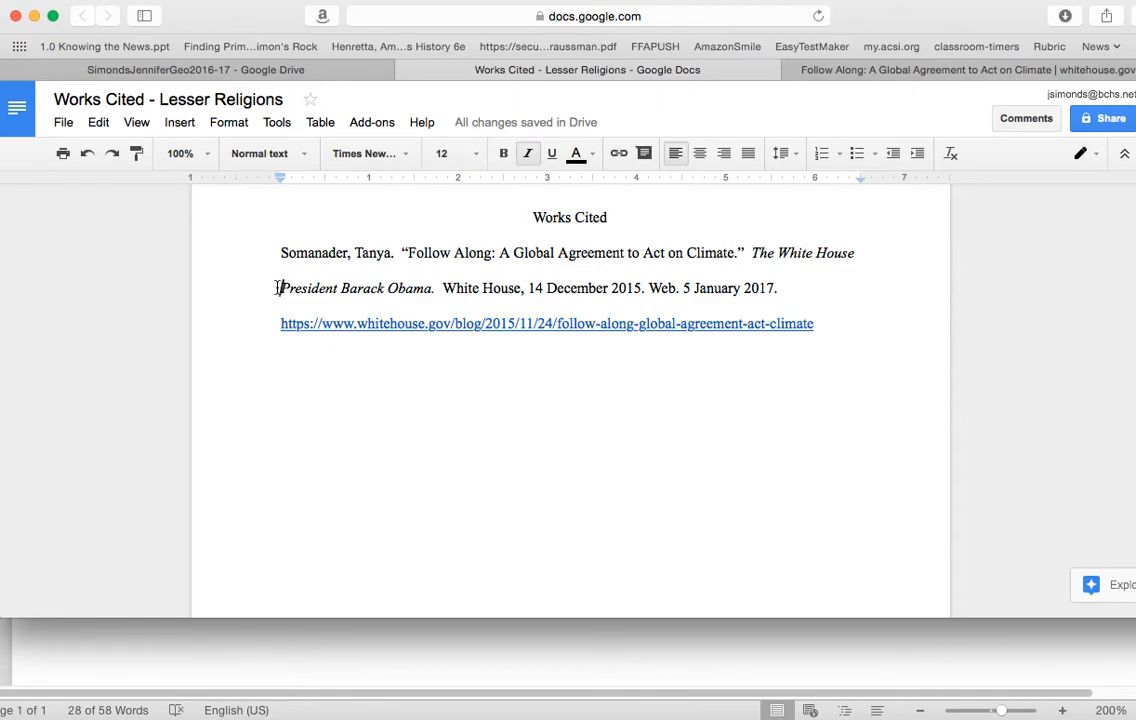
{"action": "key", "text": "Return"}
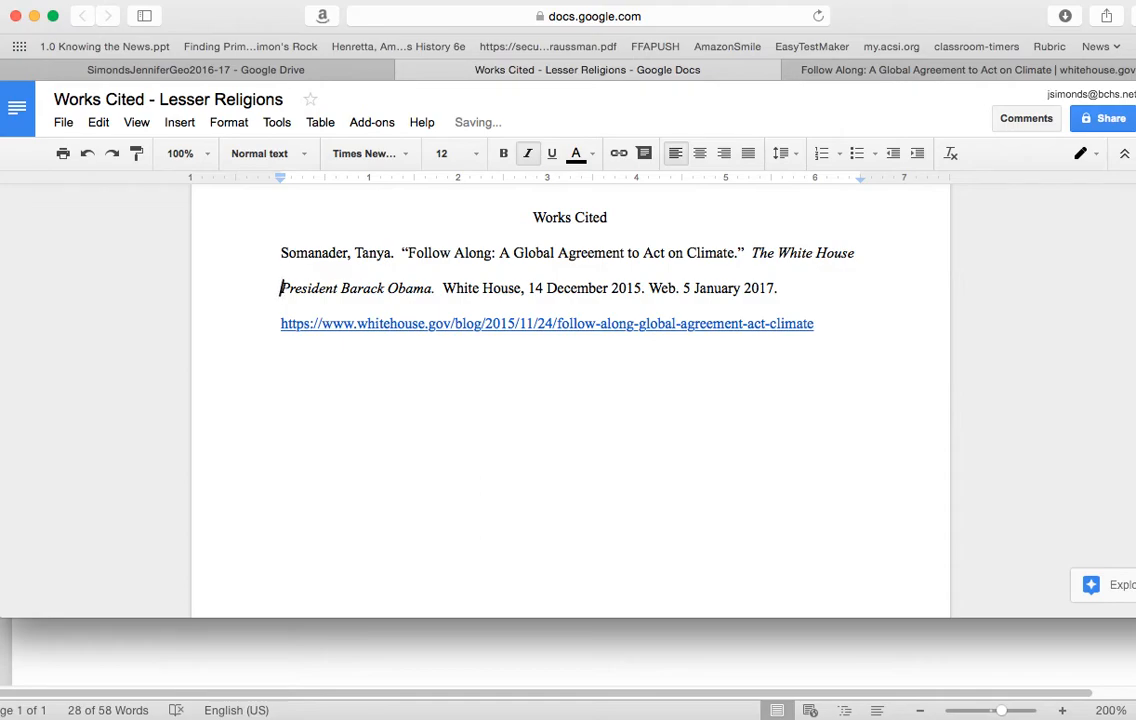
Step: Indent the "President Barack Obama" line and the web address line by half an inch, and undo both indents
{"action": "key", "text": "Tab"}
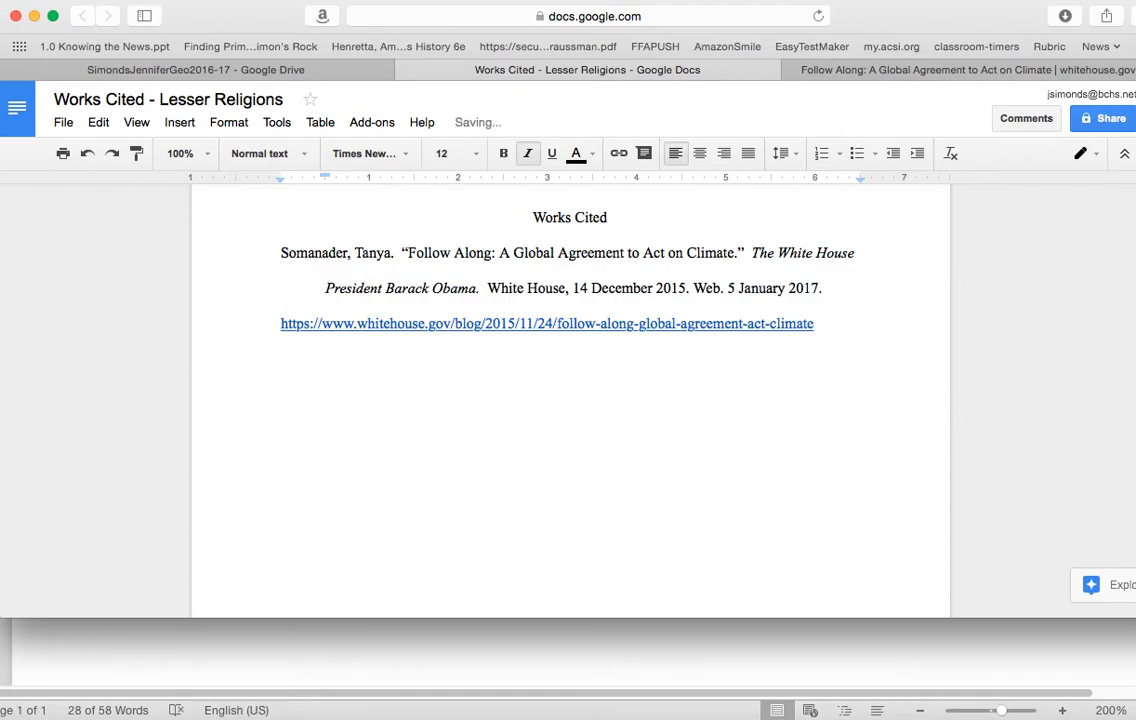
{"action": "left_click", "coordinate": [283, 324]}
{"action": "key", "text": "Tab"}
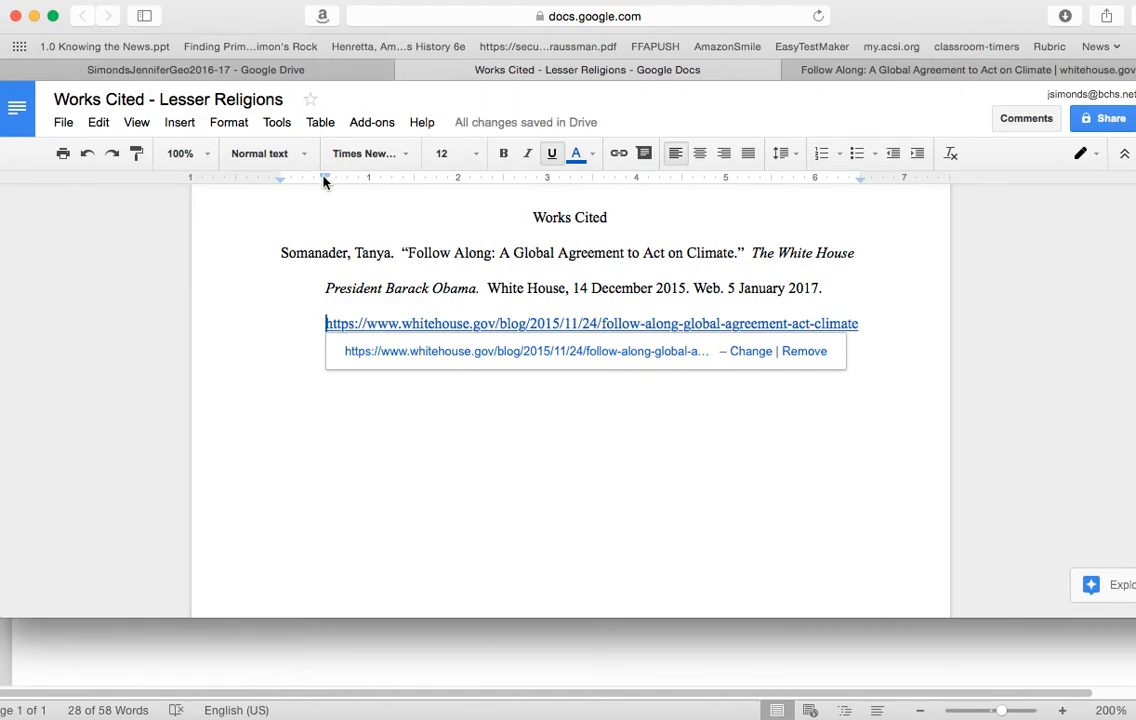
{"action": "key", "text": "super+z"}
{"action": "key", "text": "super+z"}
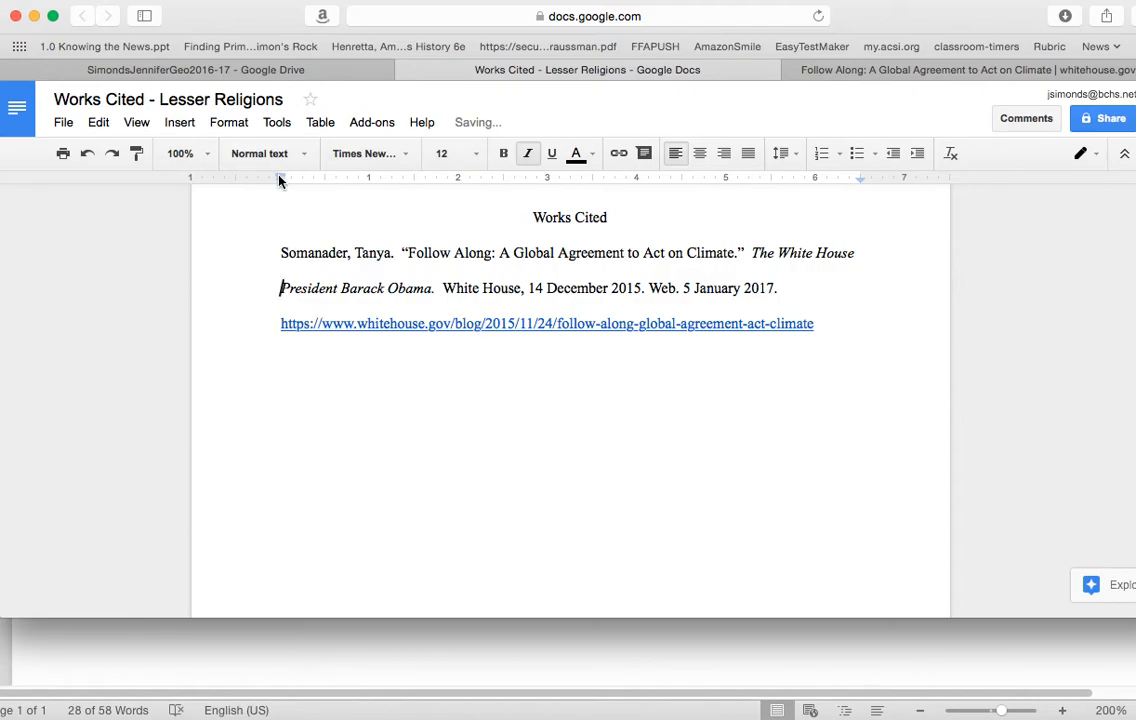
Step: Try a first-line indent of about 0.8 inch on the "President Barack Obama" line and return it to the margin
{"action": "left_click_drag", "start_coordinate": [280, 178], "coordinate": [352, 187]}
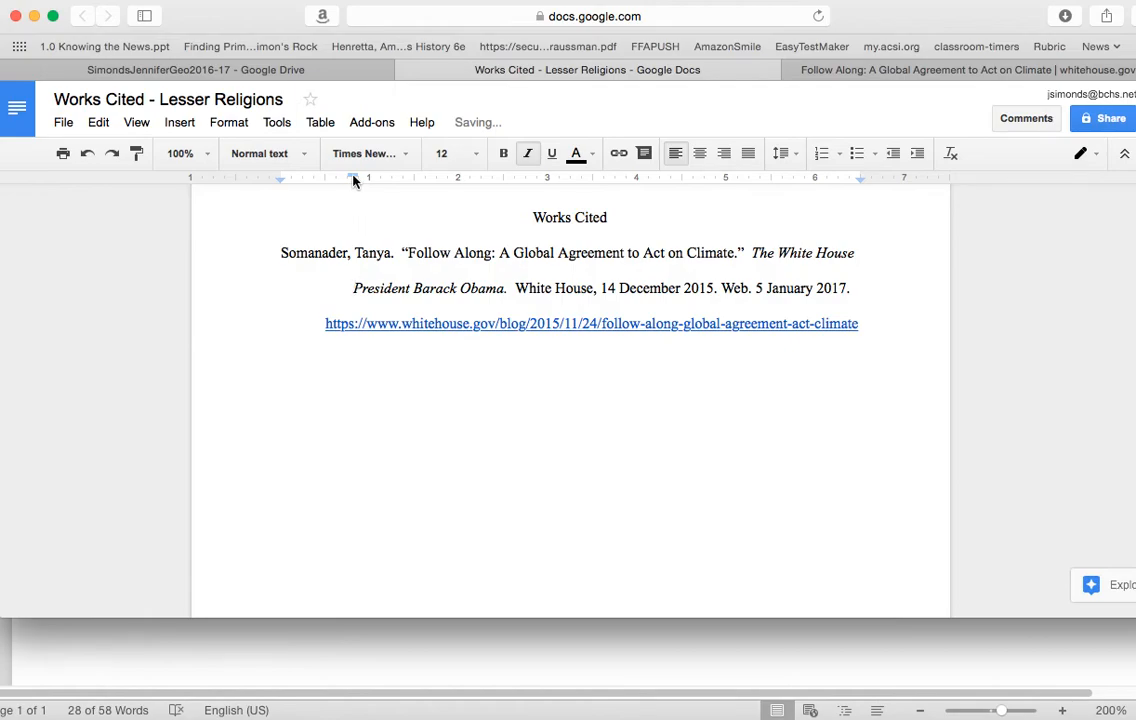
{"action": "left_click_drag", "start_coordinate": [352, 180], "coordinate": [281, 181]}
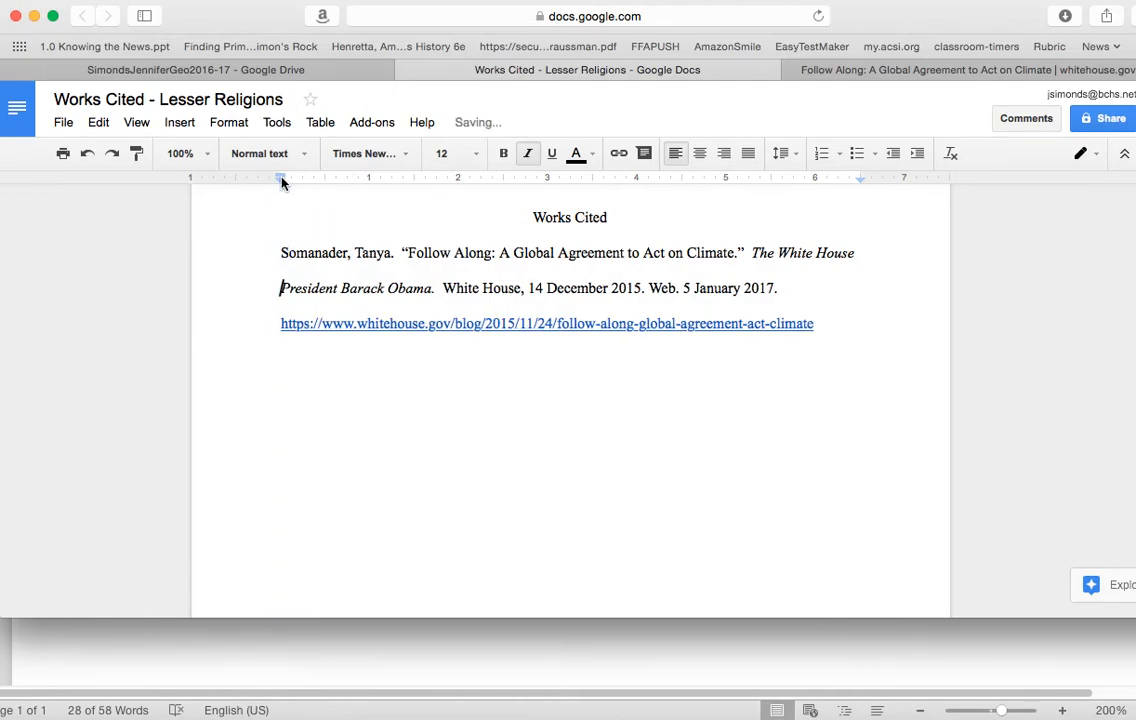
Step: Try a first-line indent of about 0.8 inch and a left indent of about 0.25 inch on the citation's last two lines, and undo both
{"action": "left_click_drag", "start_coordinate": [277, 300], "coordinate": [340, 342]}
{"action": "left_click_drag", "start_coordinate": [281, 180], "coordinate": [350, 183]}
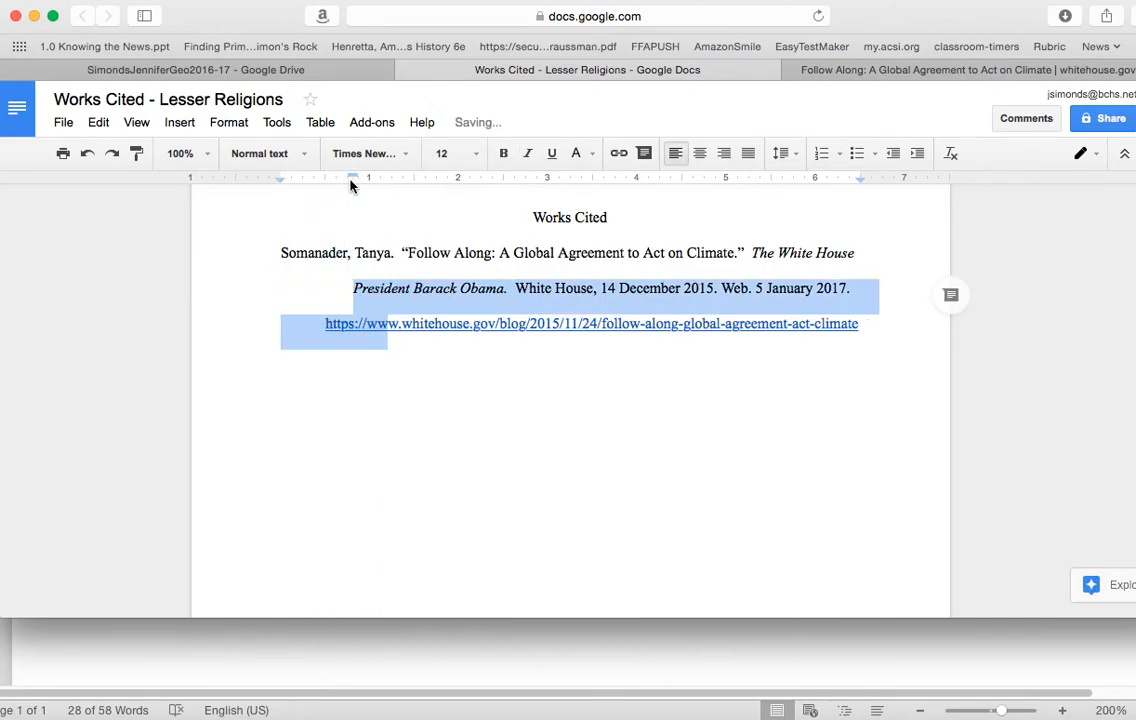
{"action": "left_click_drag", "start_coordinate": [281, 183], "coordinate": [303, 190]}
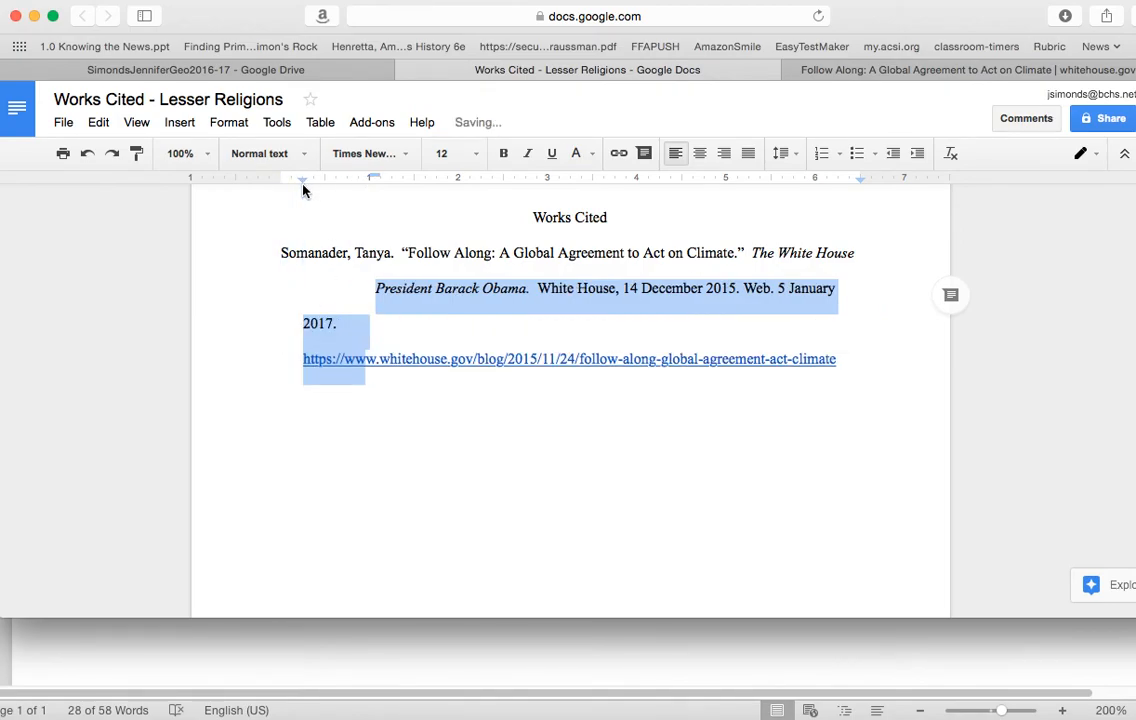
{"action": "key", "text": "super+z"}
{"action": "key", "text": "super+z"}
Step: Indent the "President Barack Obama" line and the web address line by half an inch, both starting at the same position
{"action": "left_click", "coordinate": [280, 290]}
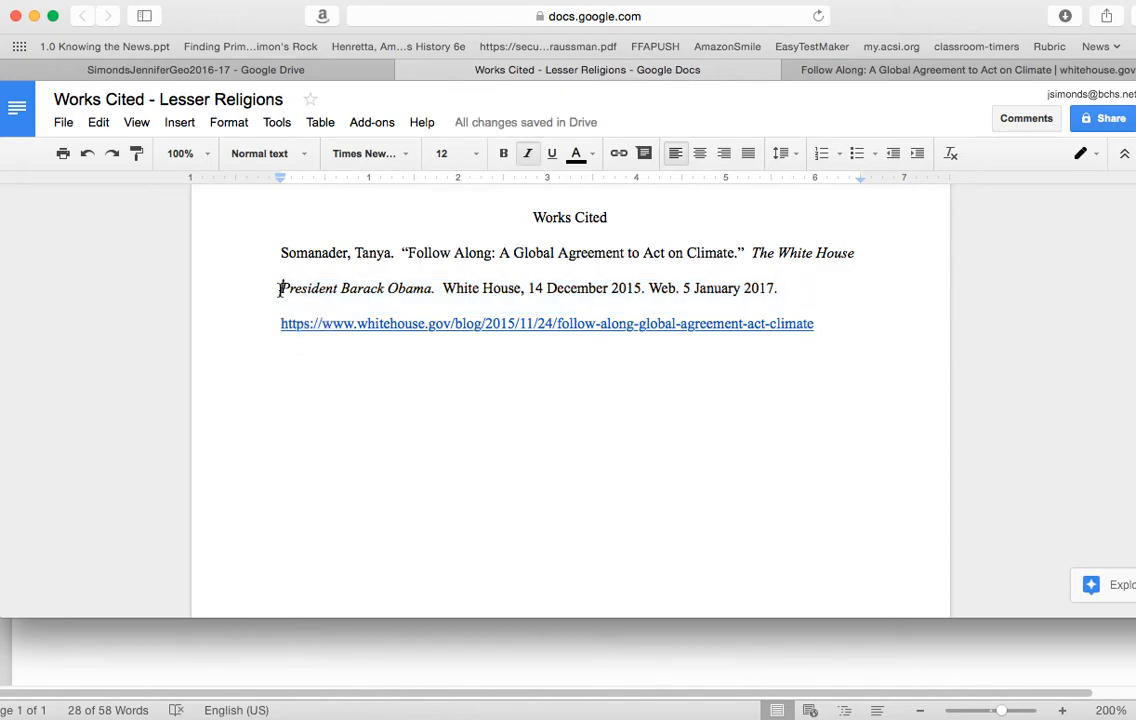
{"action": "key", "text": "Tab"}
{"action": "left_click", "coordinate": [280, 323]}
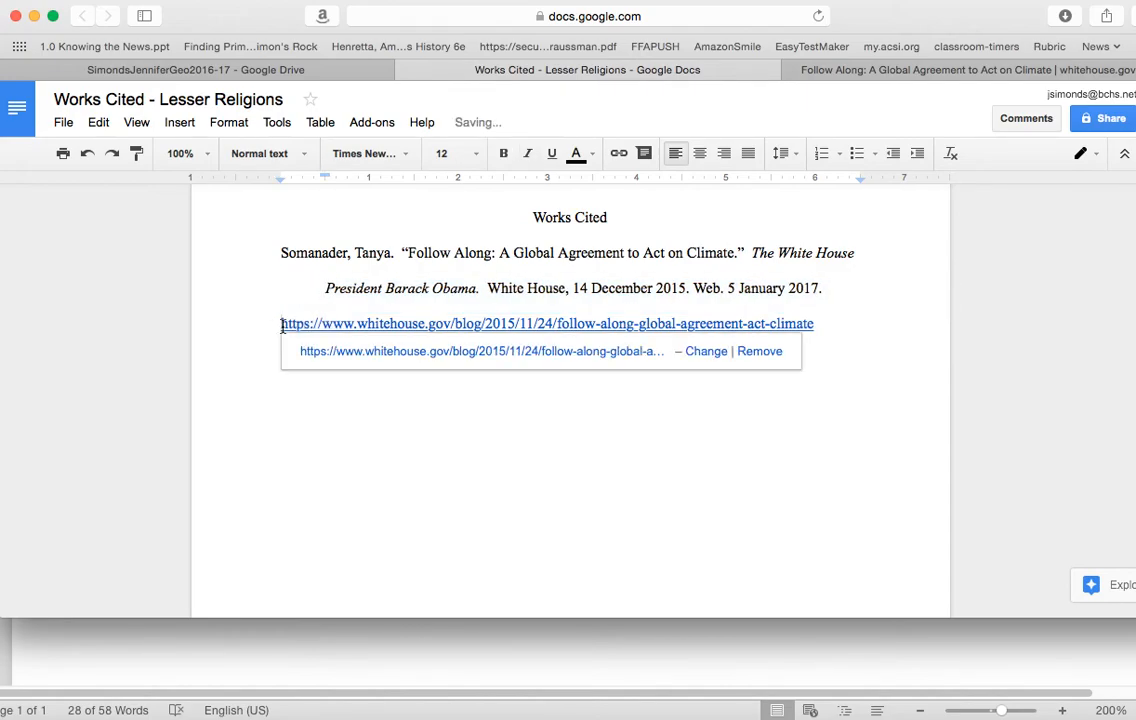
{"action": "key", "text": "Tab"}
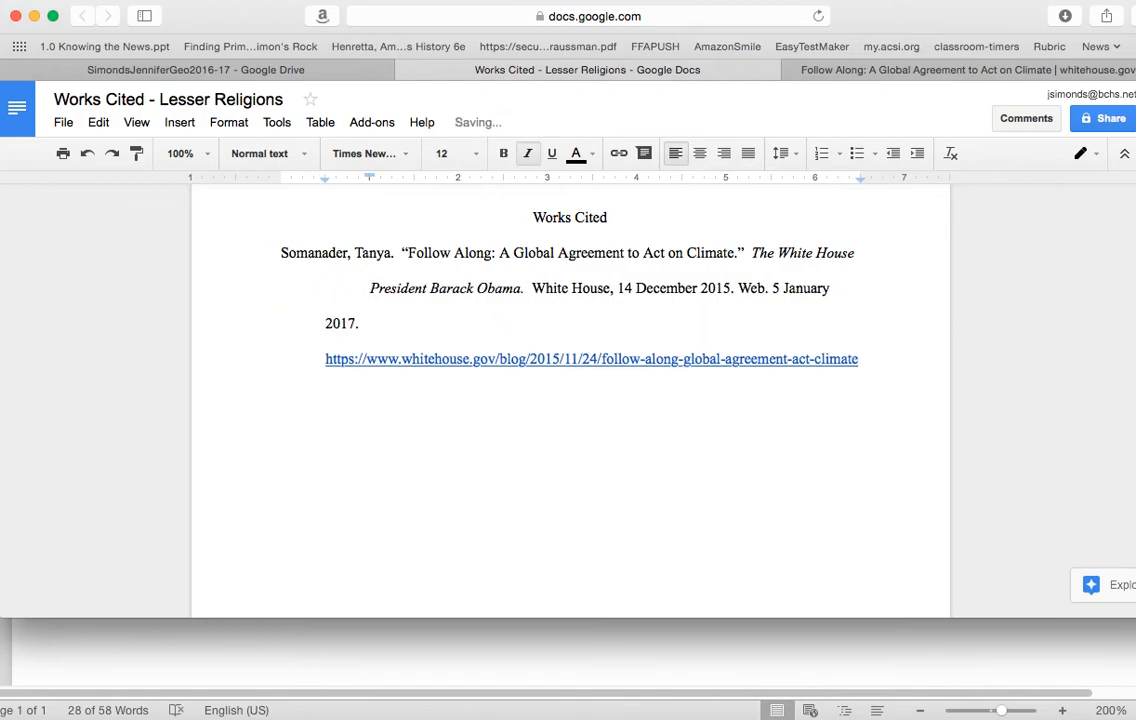
{"action": "key", "text": "BackSpace"}
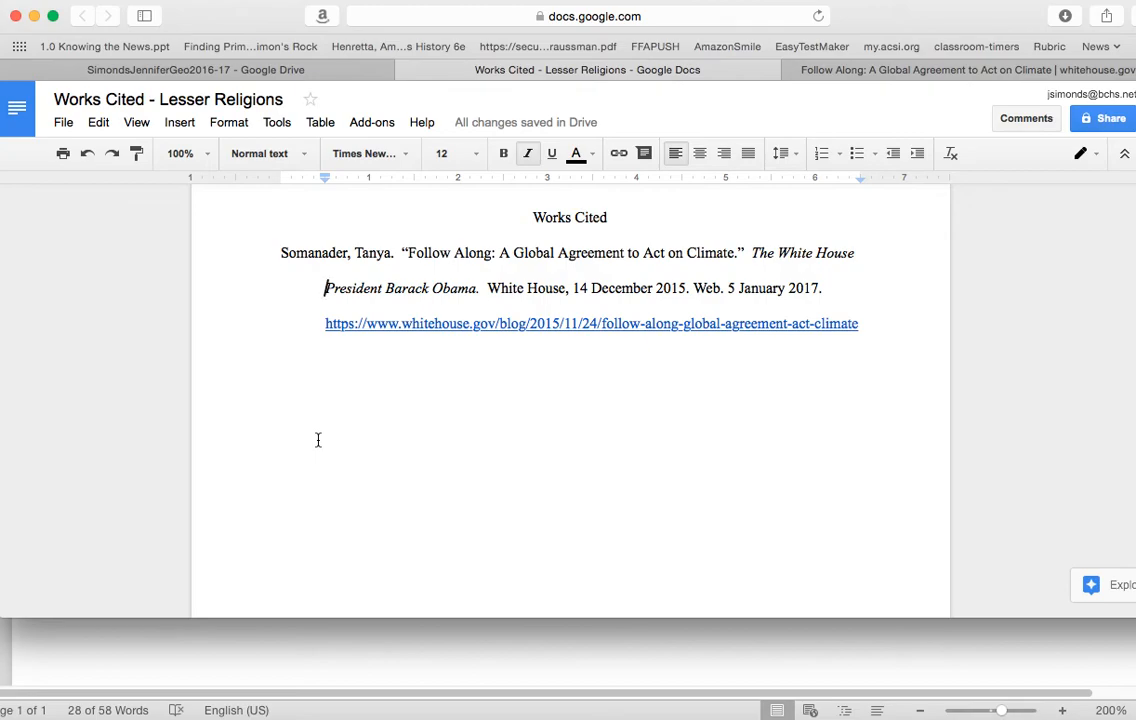
Step: Start a new unindented line below the web address for the next citation
{"action": "left_click", "coordinate": [878, 333]}
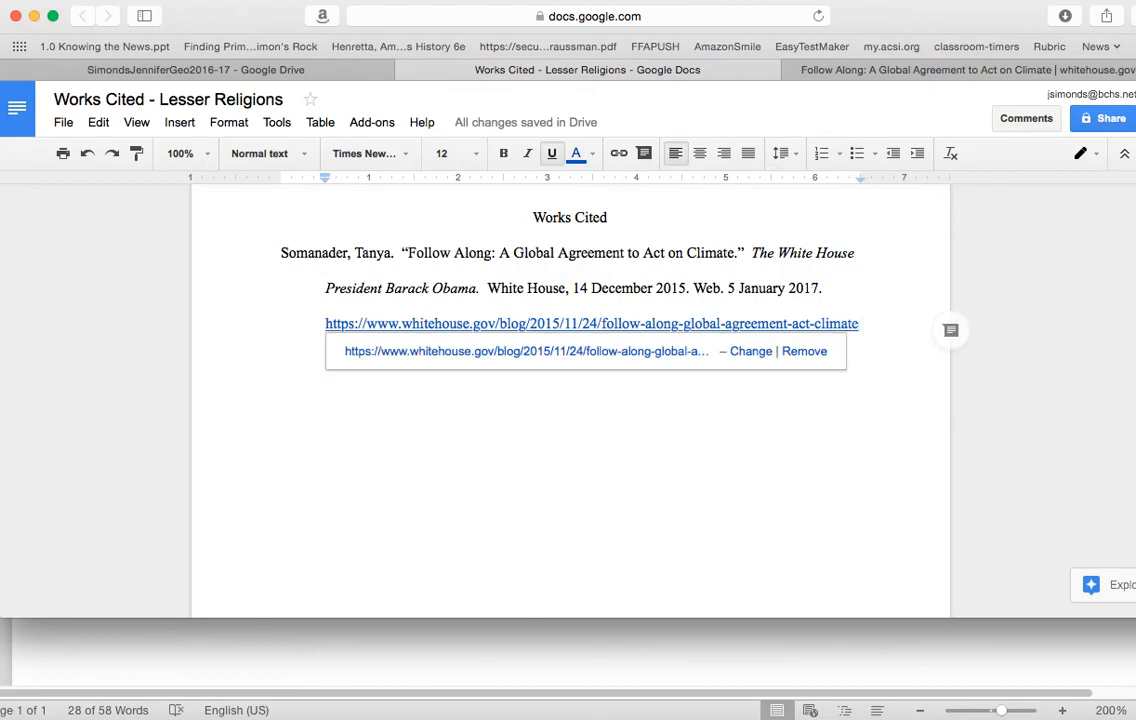
{"action": "key", "text": "Return"}
{"action": "key", "text": "BackSpace"}
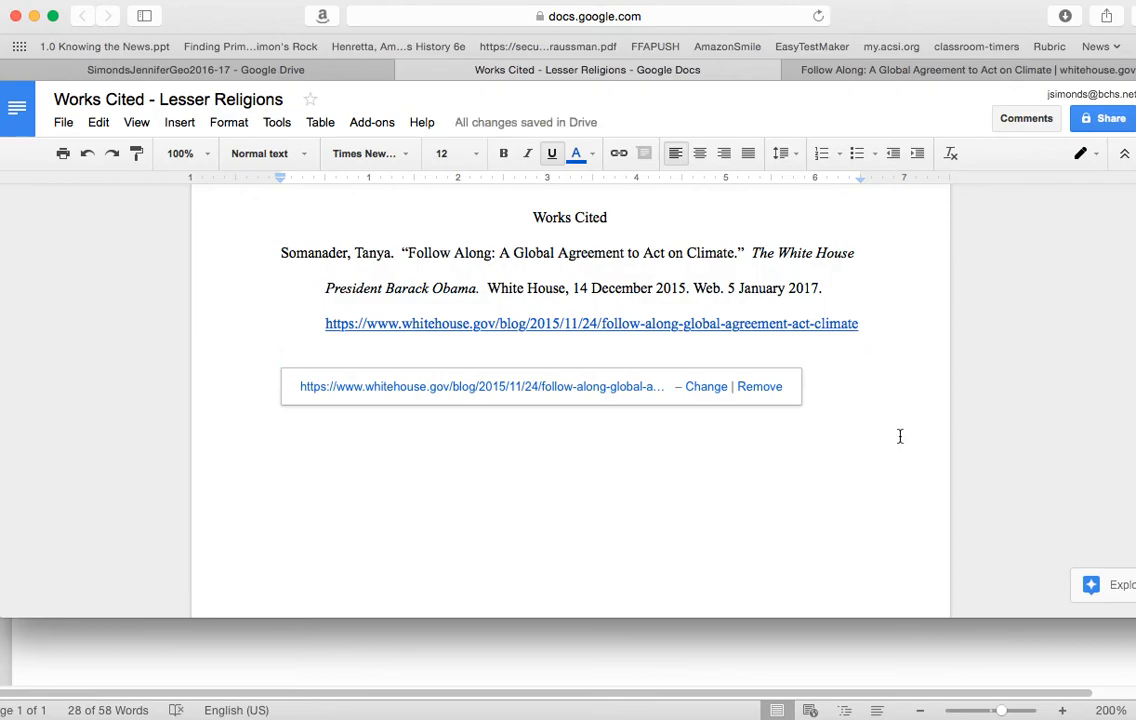
{"action": "left_click", "coordinate": [286, 360]}
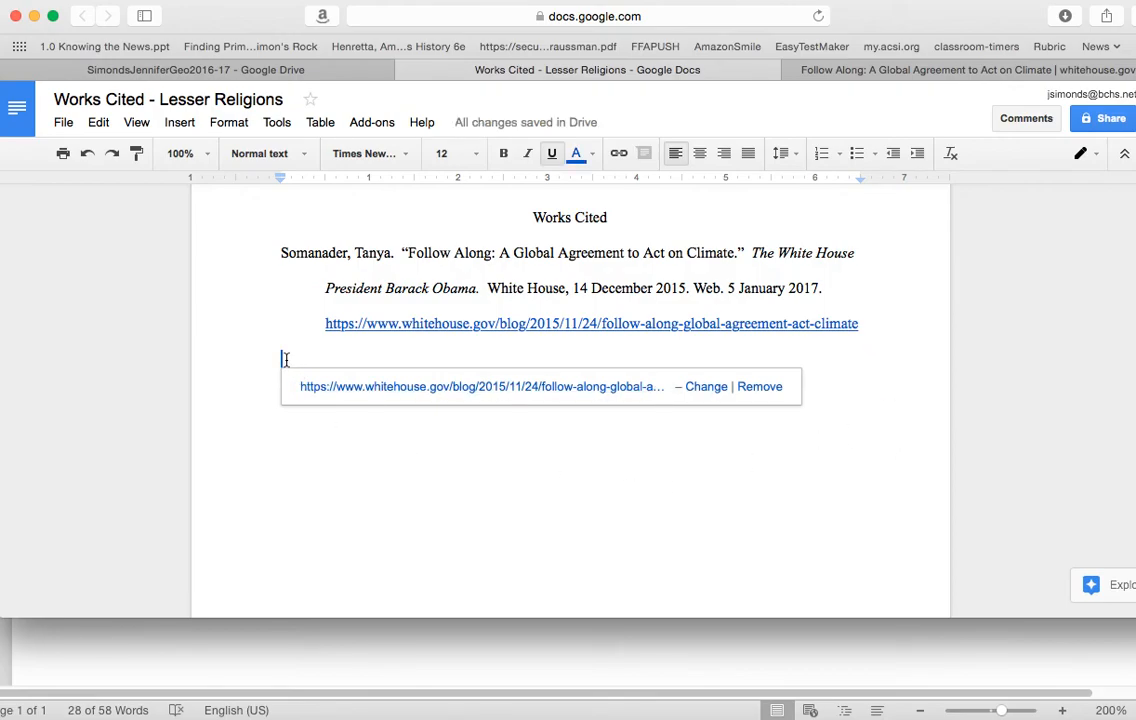
{"action": "type", "text": "Authors"}
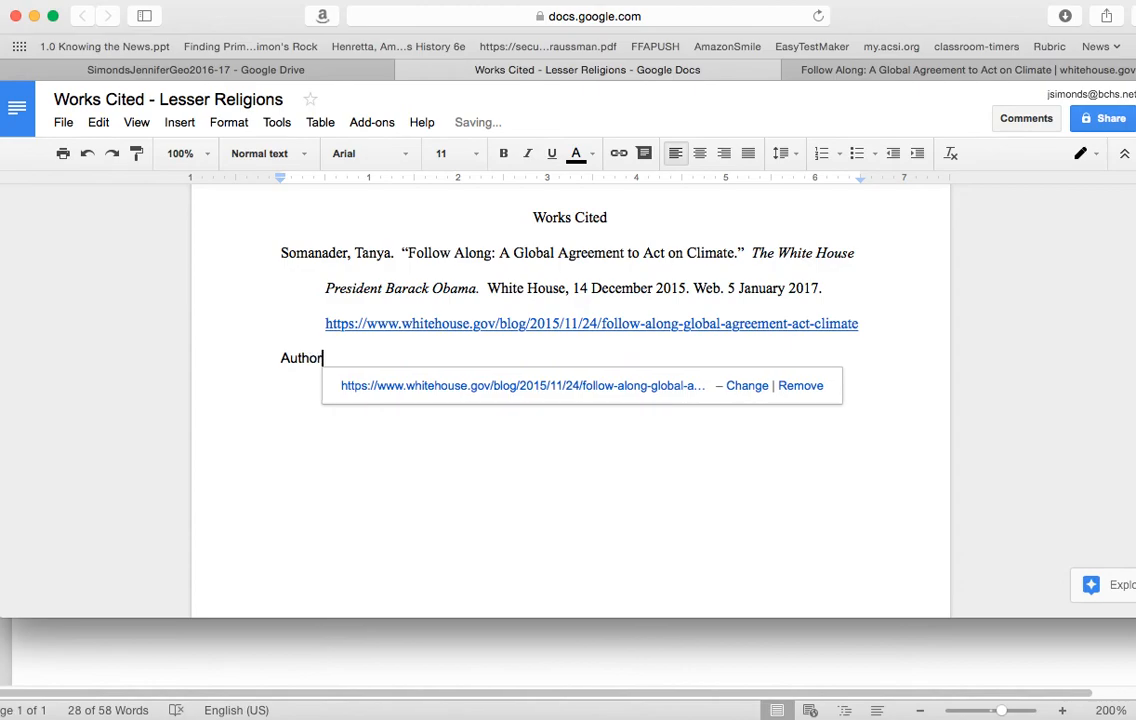
{"action": "key", "text": "BackSpace"}
{"action": "key", "text": "BackSpace"}
{"action": "key", "text": "BackSpace"}
{"action": "key", "text": "BackSpace"}
{"action": "key", "text": "BackSpace"}
{"action": "key", "text": "BackSpace"}
{"action": "key", "text": "BackSpace"}
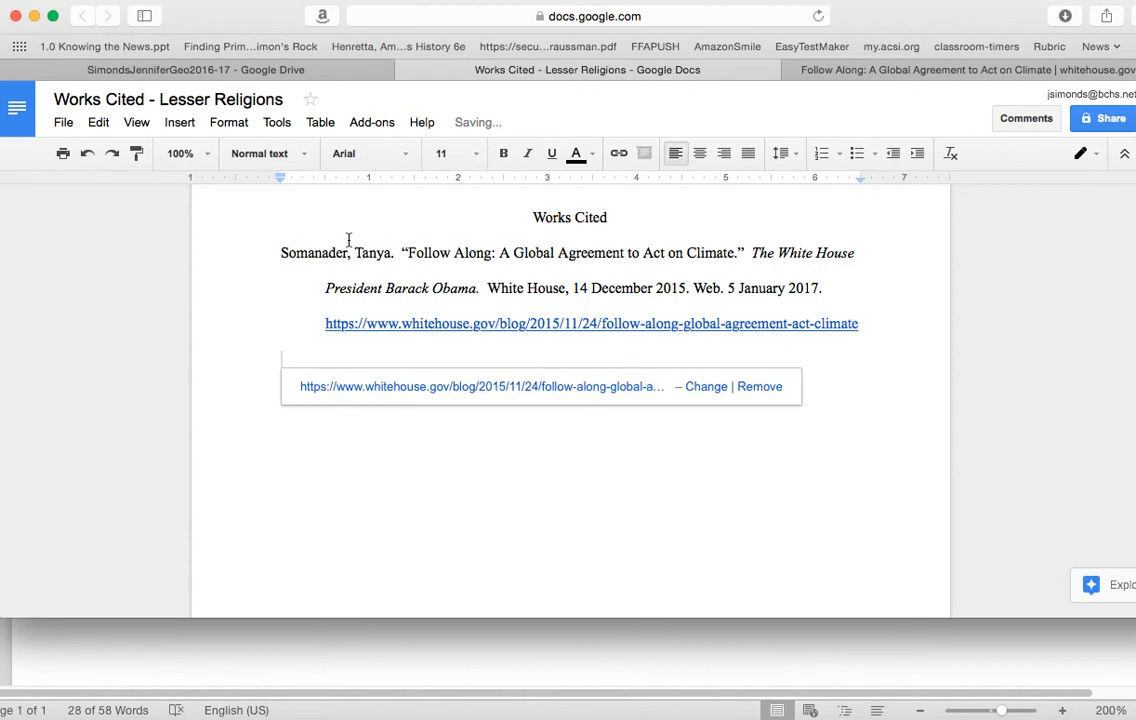
Step: Set the font on the new line to Times New Roman, size 12
{"action": "left_click", "coordinate": [406, 154]}
{"action": "left_click", "coordinate": [380, 184]}
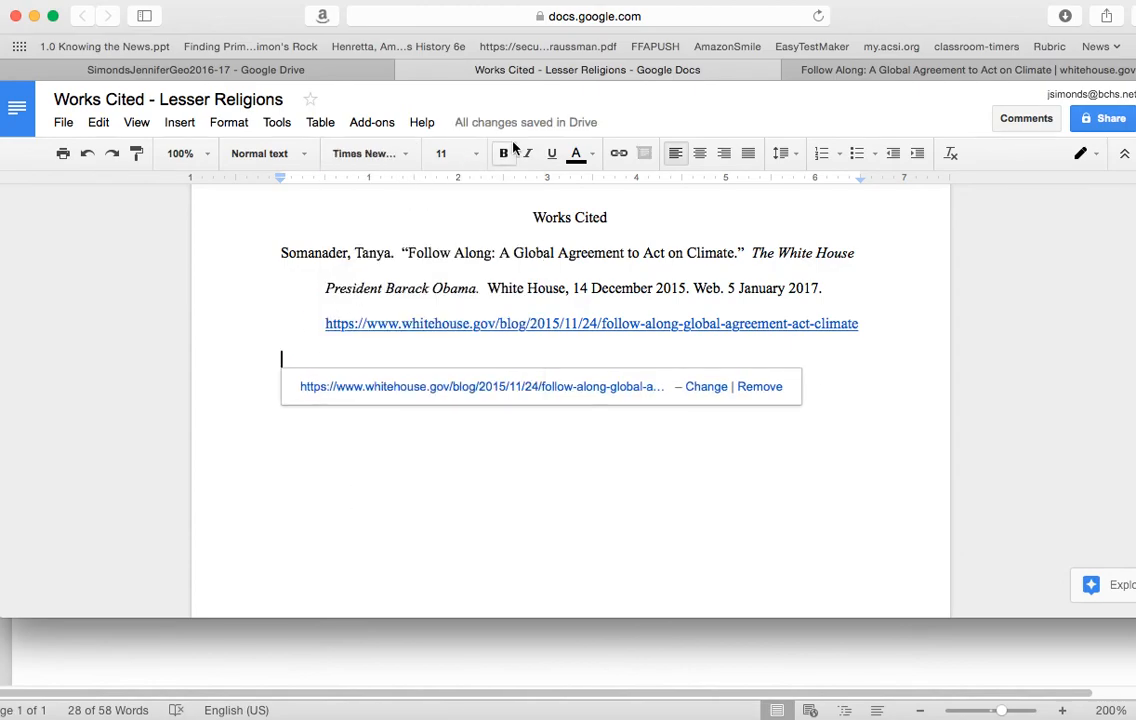
{"action": "left_click", "coordinate": [476, 153]}
{"action": "left_click", "coordinate": [449, 285]}
Step: Begin the second citation with the placeholder text "Last name, first name." followed by an opening quotation mark
{"action": "type", "text": "La"}
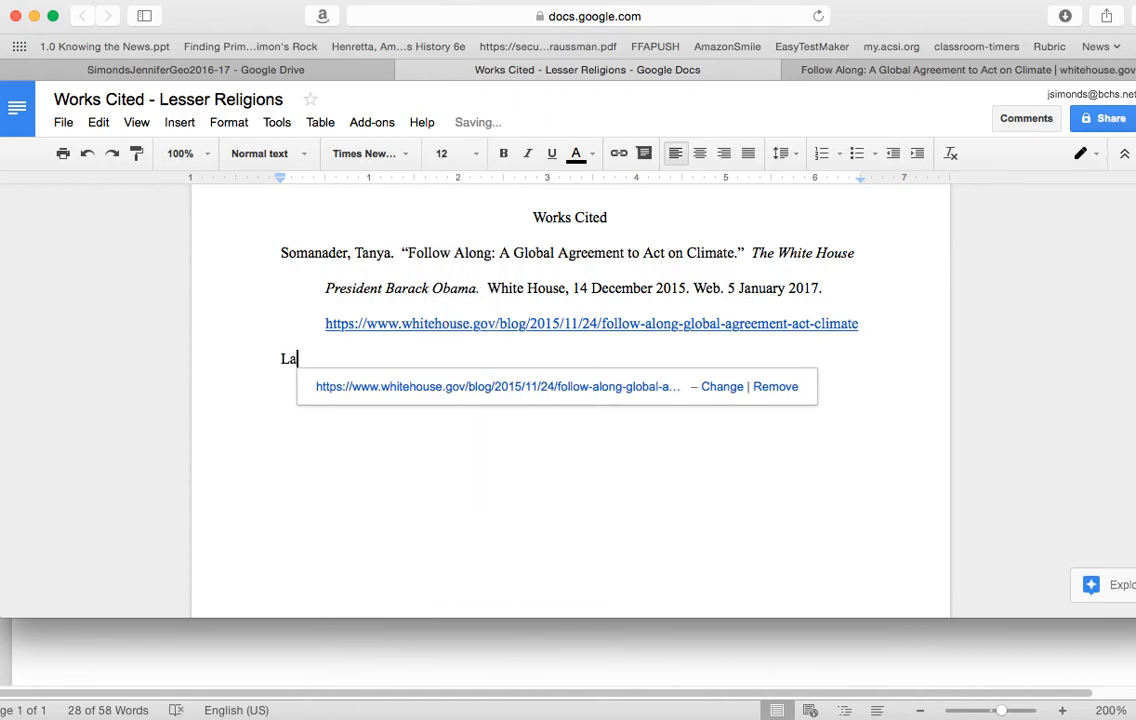
{"action": "type", "text": "st name, firs"}
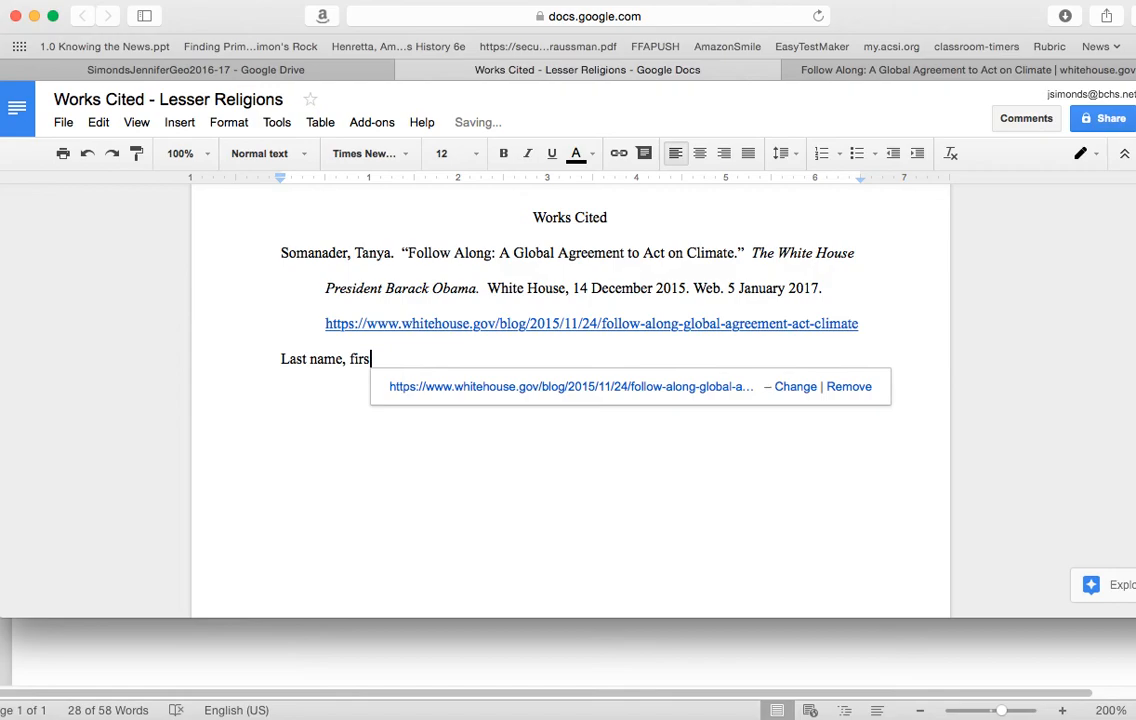
{"action": "type", "text": "t name"}
{"action": "type", "text": ". \""}
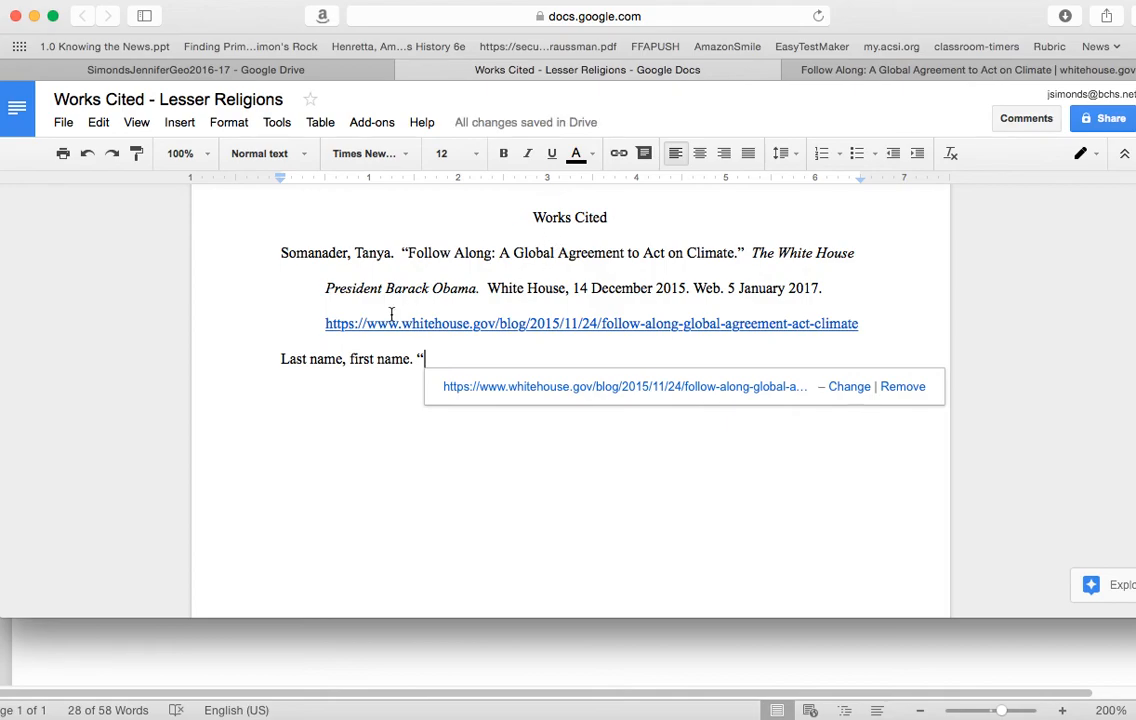
{"action": "scroll", "coordinate": [481, 520], "scroll_direction": "up", "scroll_amount": 2}
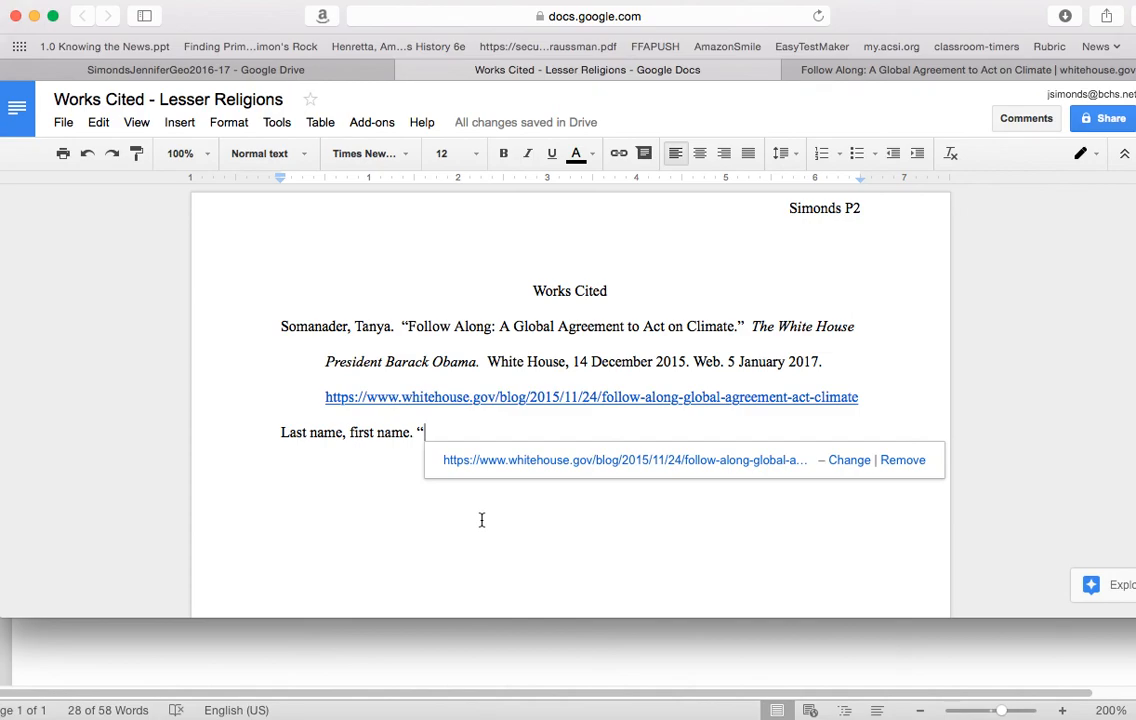
{"action": "left_click", "coordinate": [75, 2]}
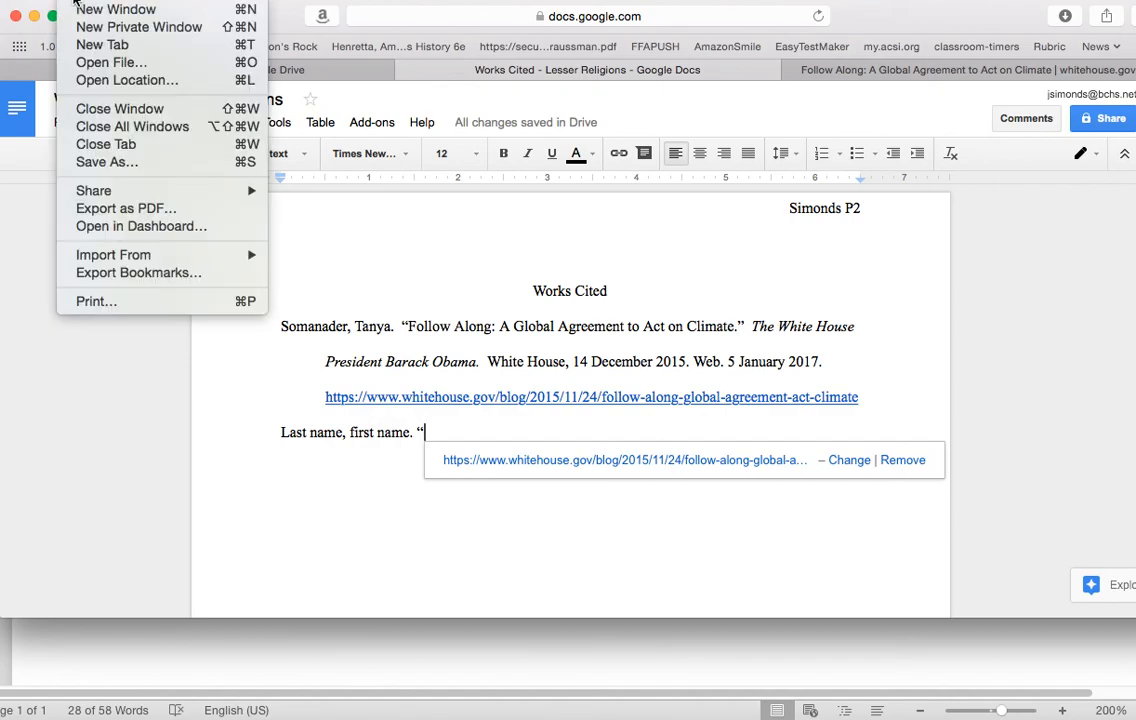